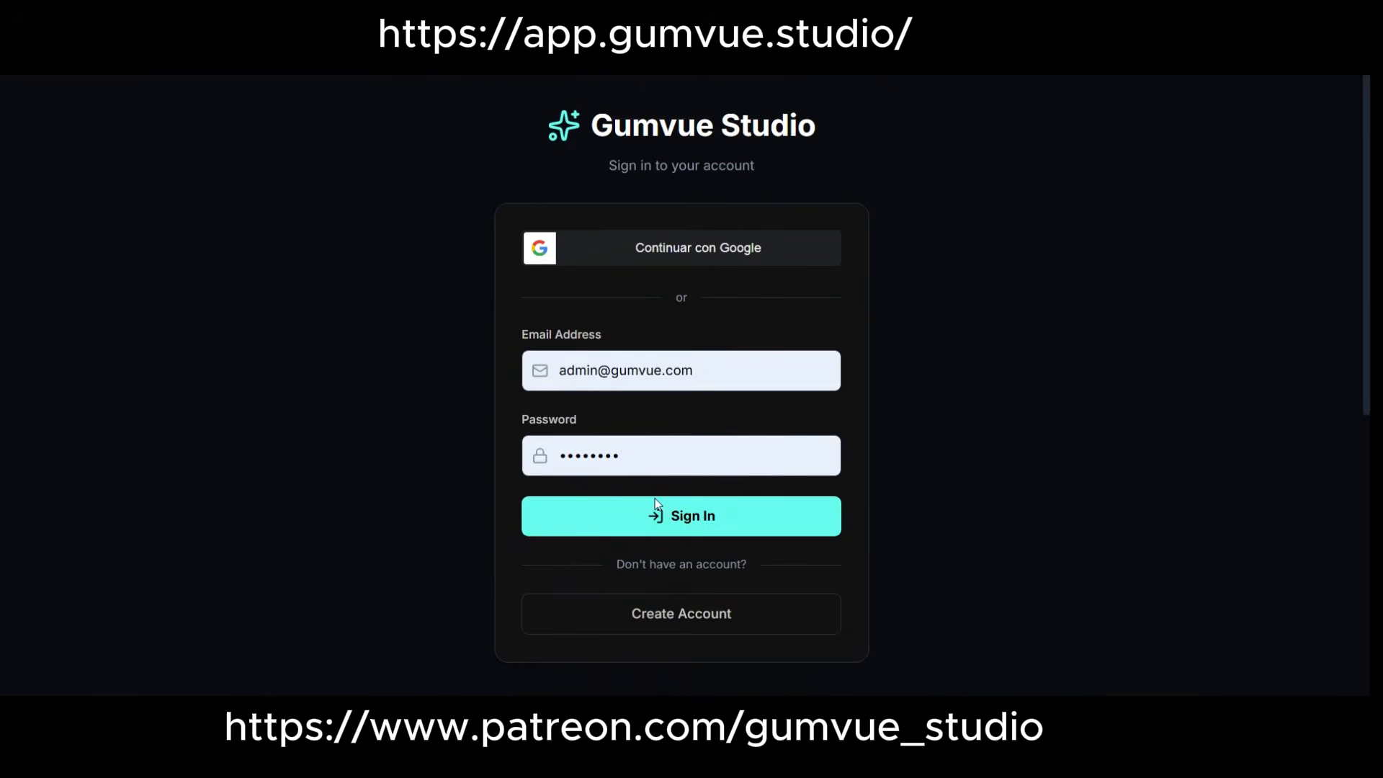
Sign in with the prefilled credentials, dismiss the password warning, and open the klereterin project in Storyboard Studio.
click(665, 516)
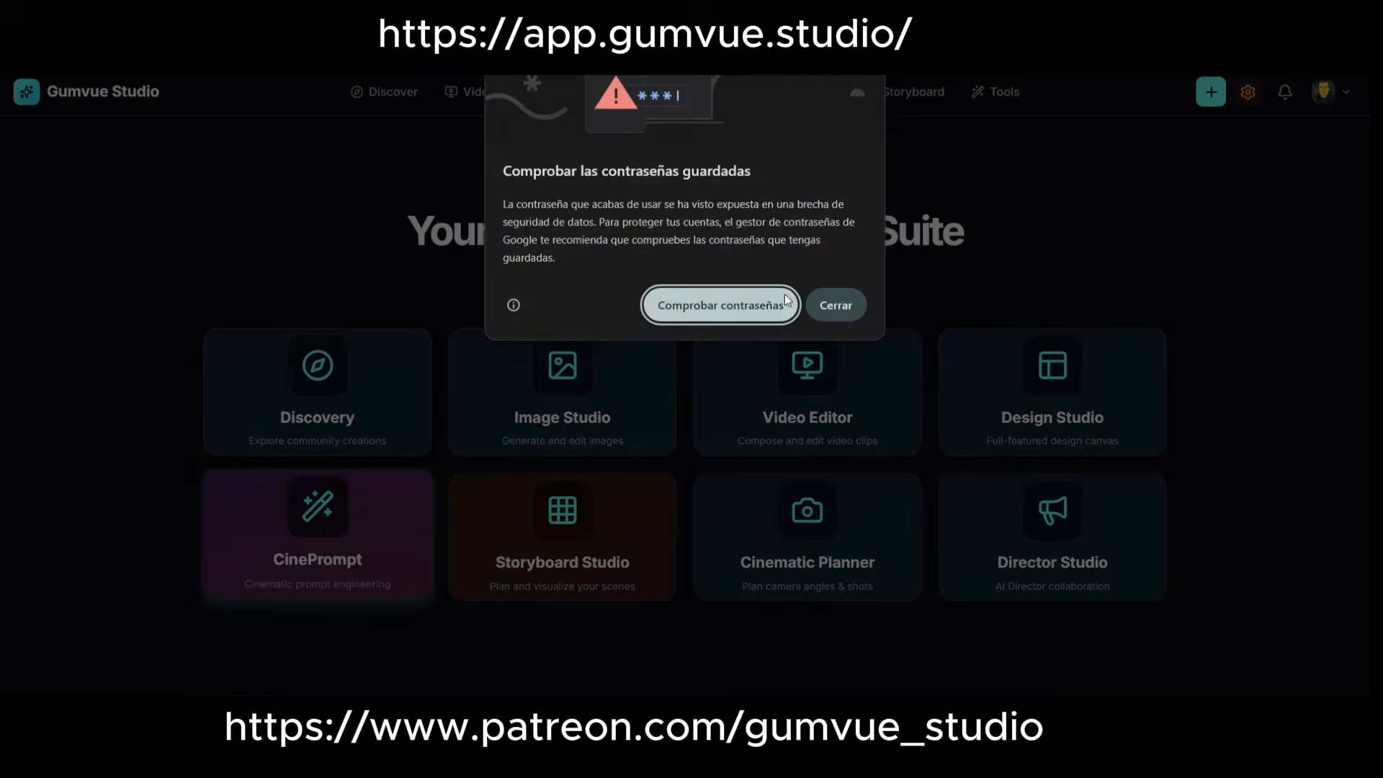
click(844, 303)
click(905, 96)
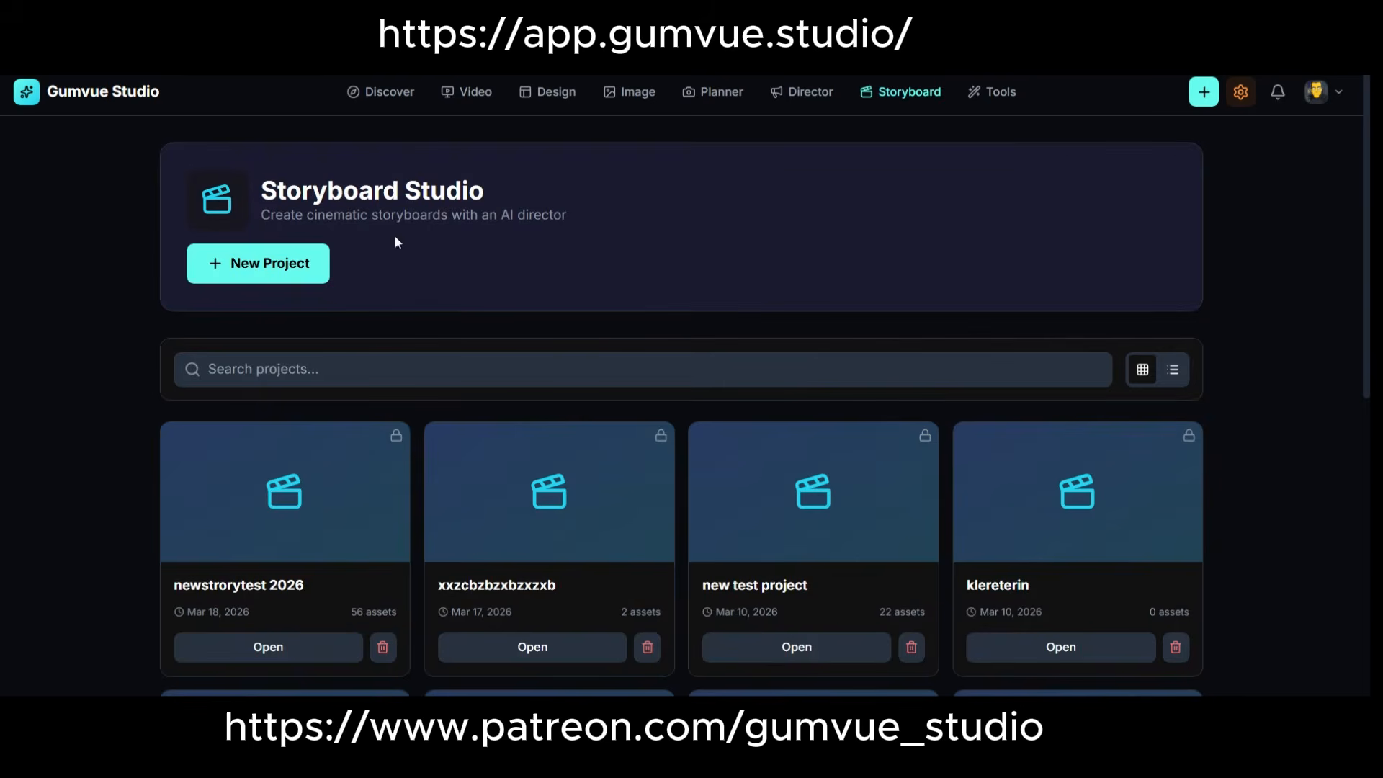
scroll(216, 468, down, 2)
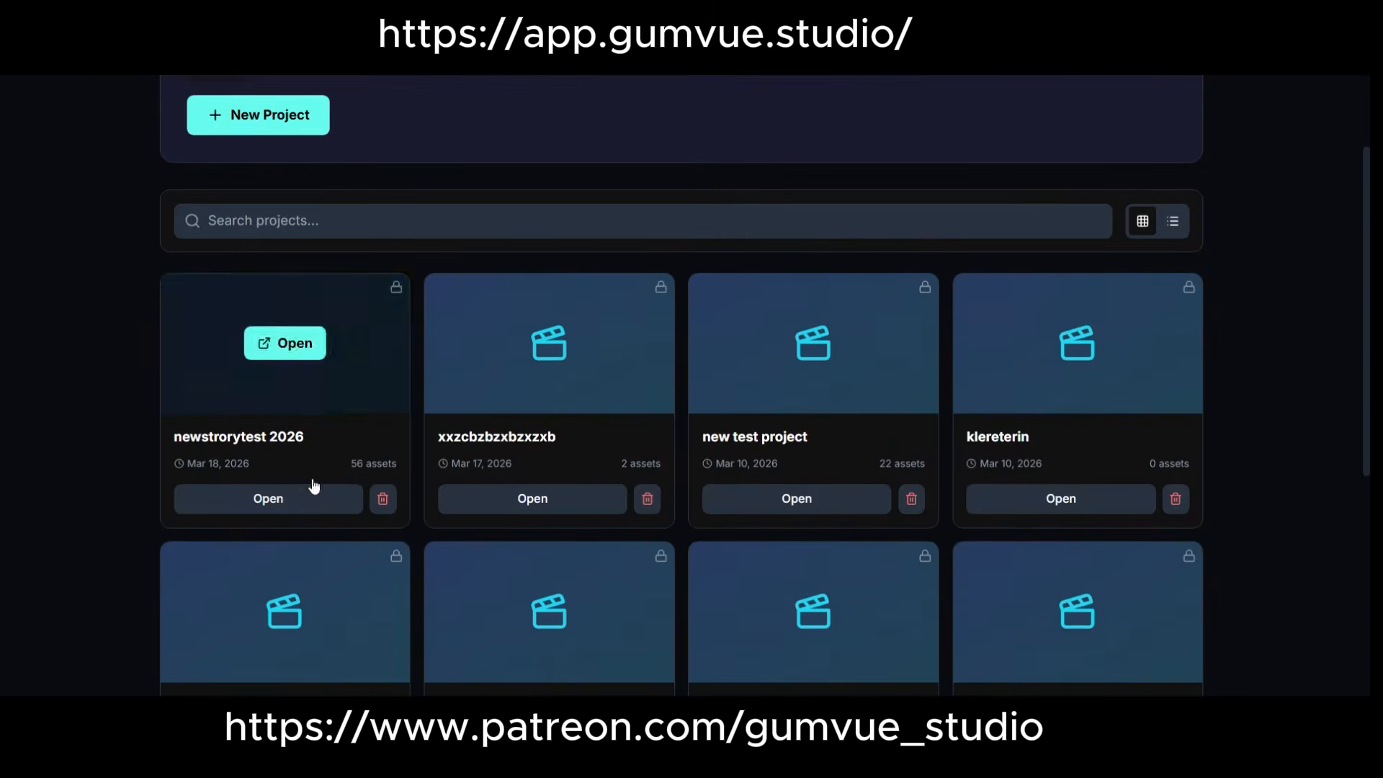
click(971, 375)
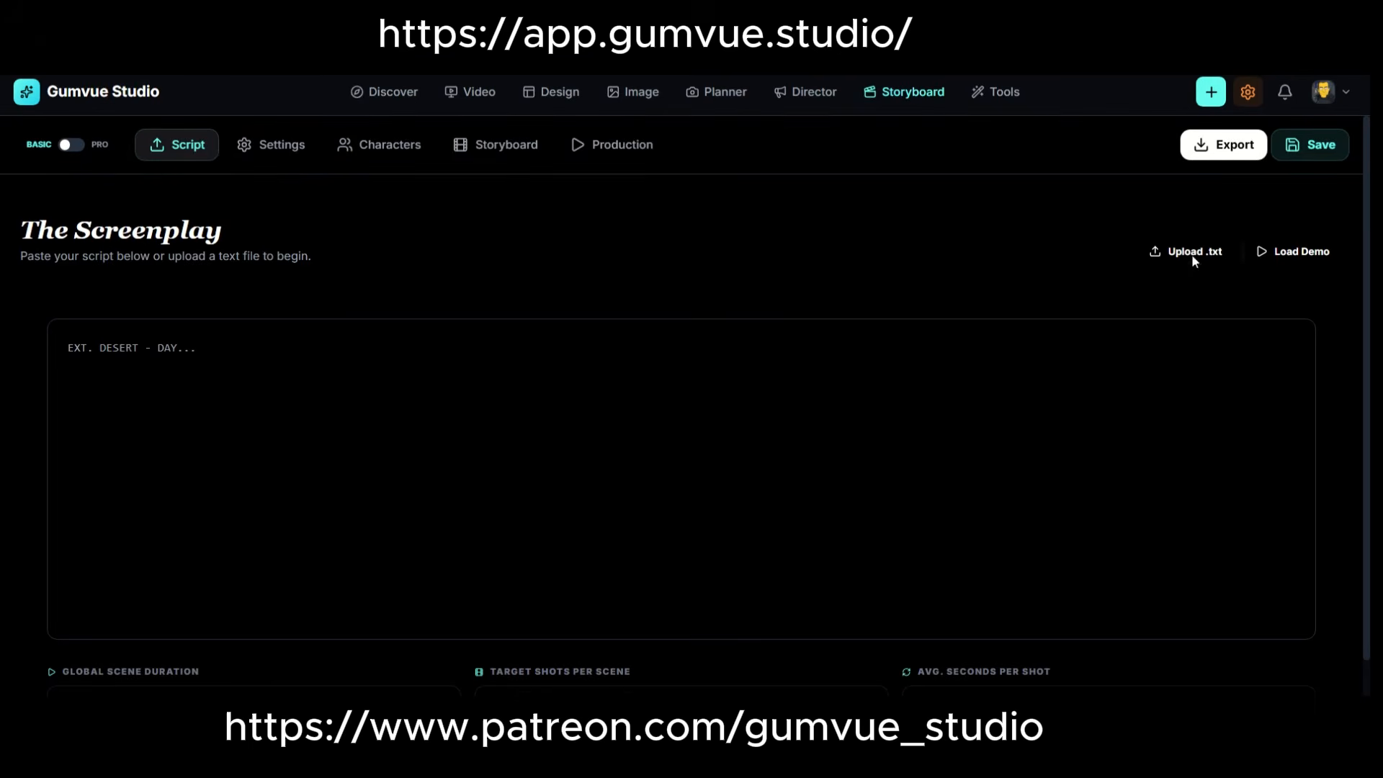
Paste the copied family-dinner screenplay into the project's script area and check its text.
click(310, 155)
key(ctrl+v)
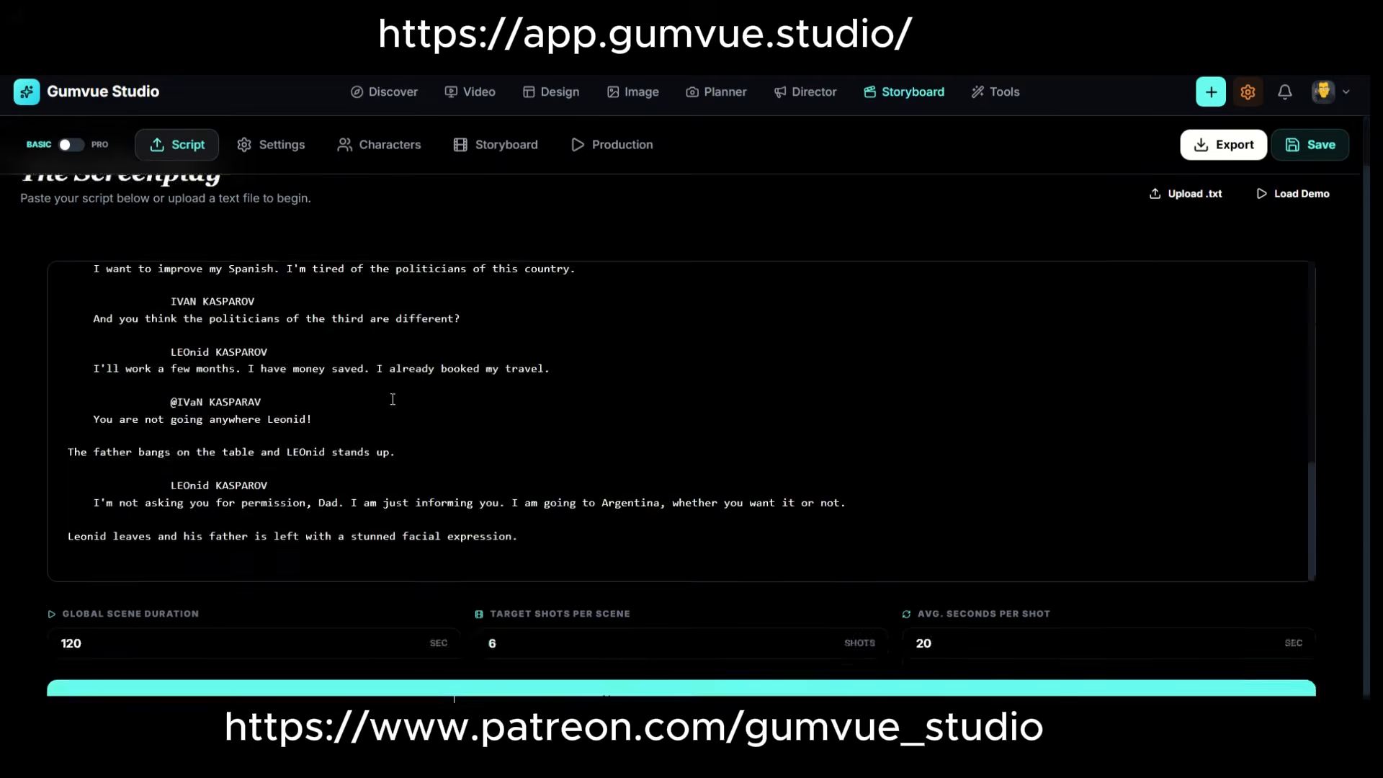
scroll(393, 389, up, 5)
scroll(390, 379, down, 6)
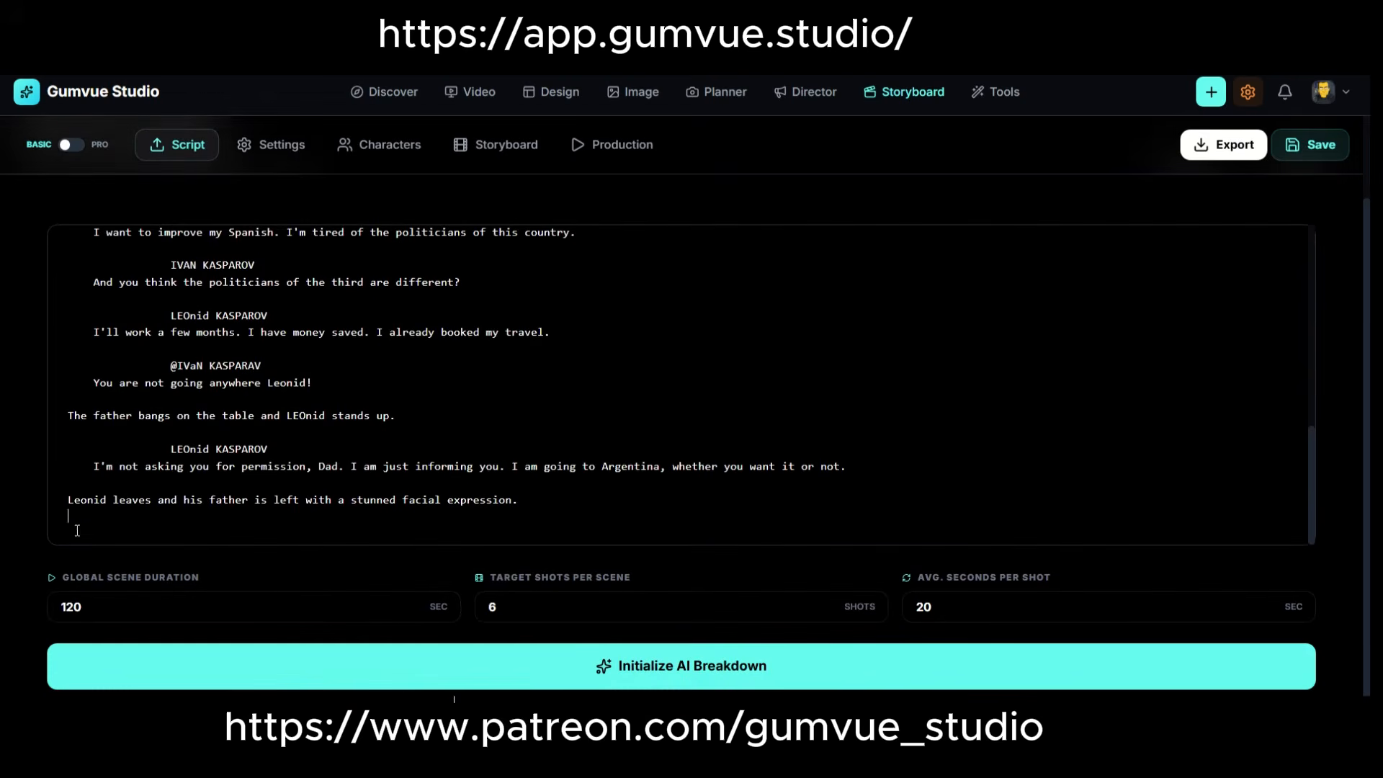
Set the average shot length to 8 seconds with a target of 15 shots per scene.
double_click(56, 611)
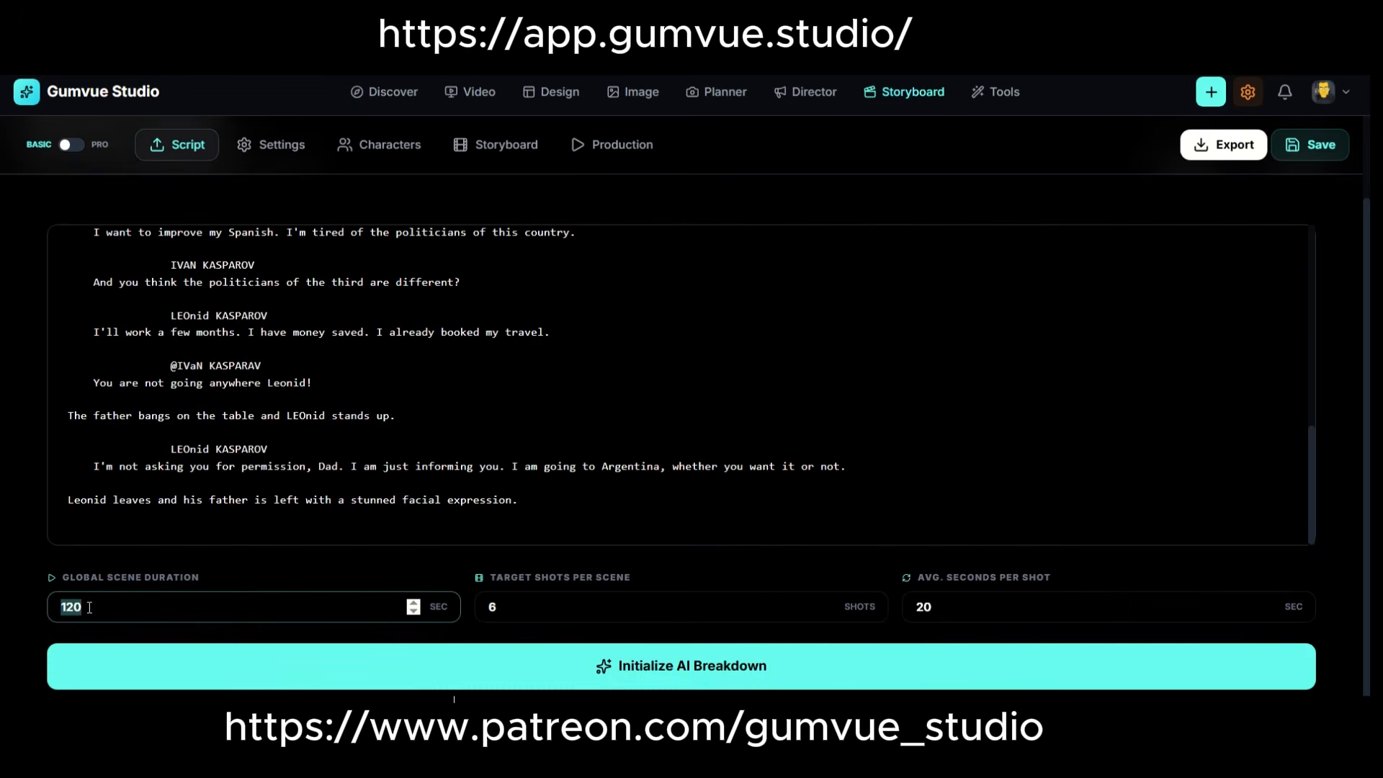
double_click(492, 607)
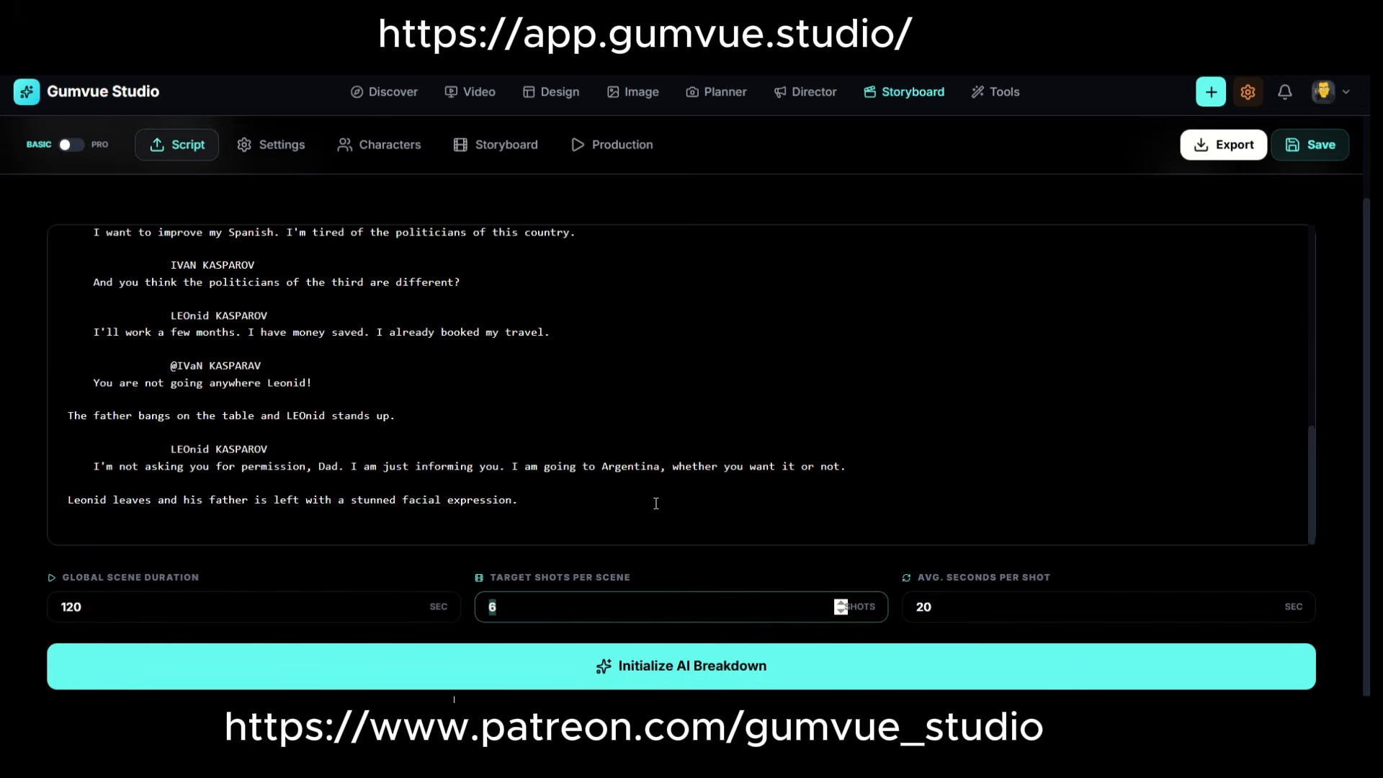
double_click(980, 605)
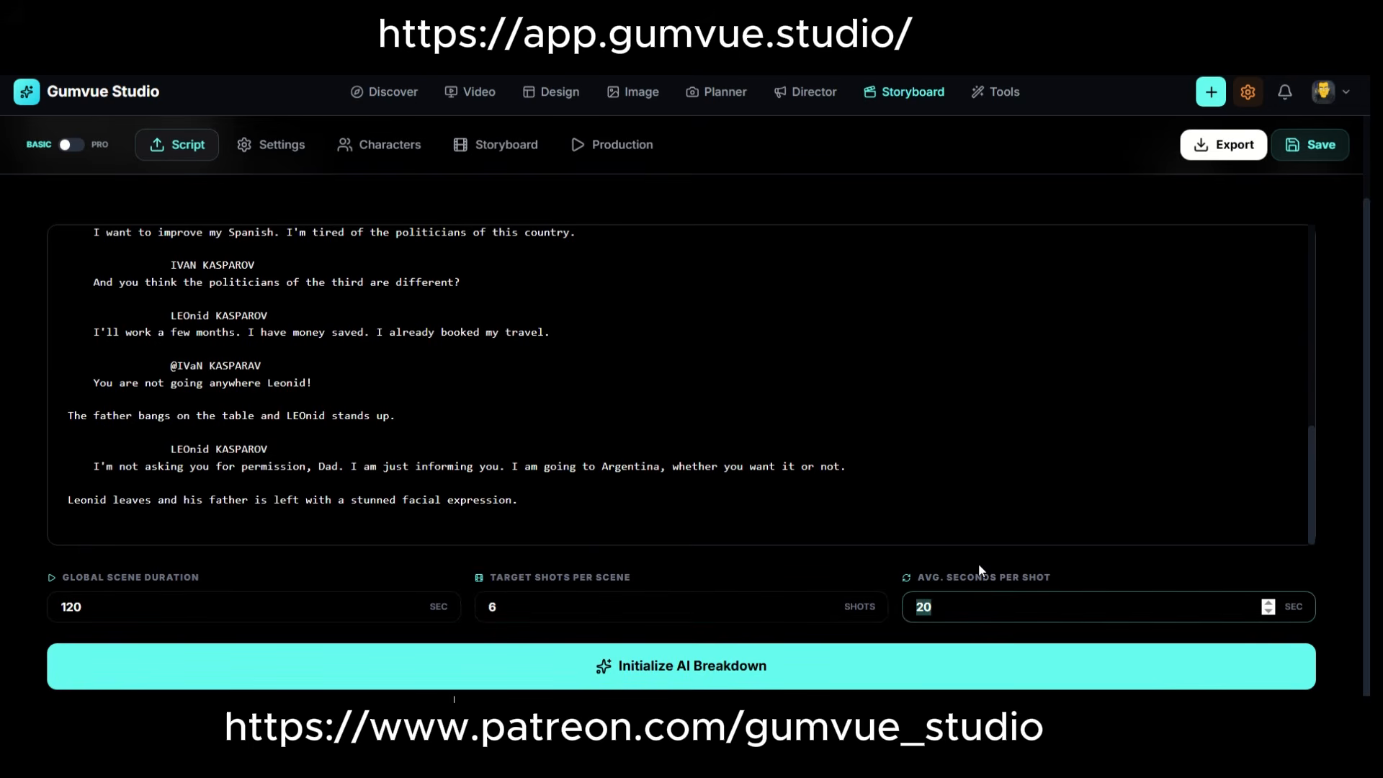
text(8)
key(shift+Tab)
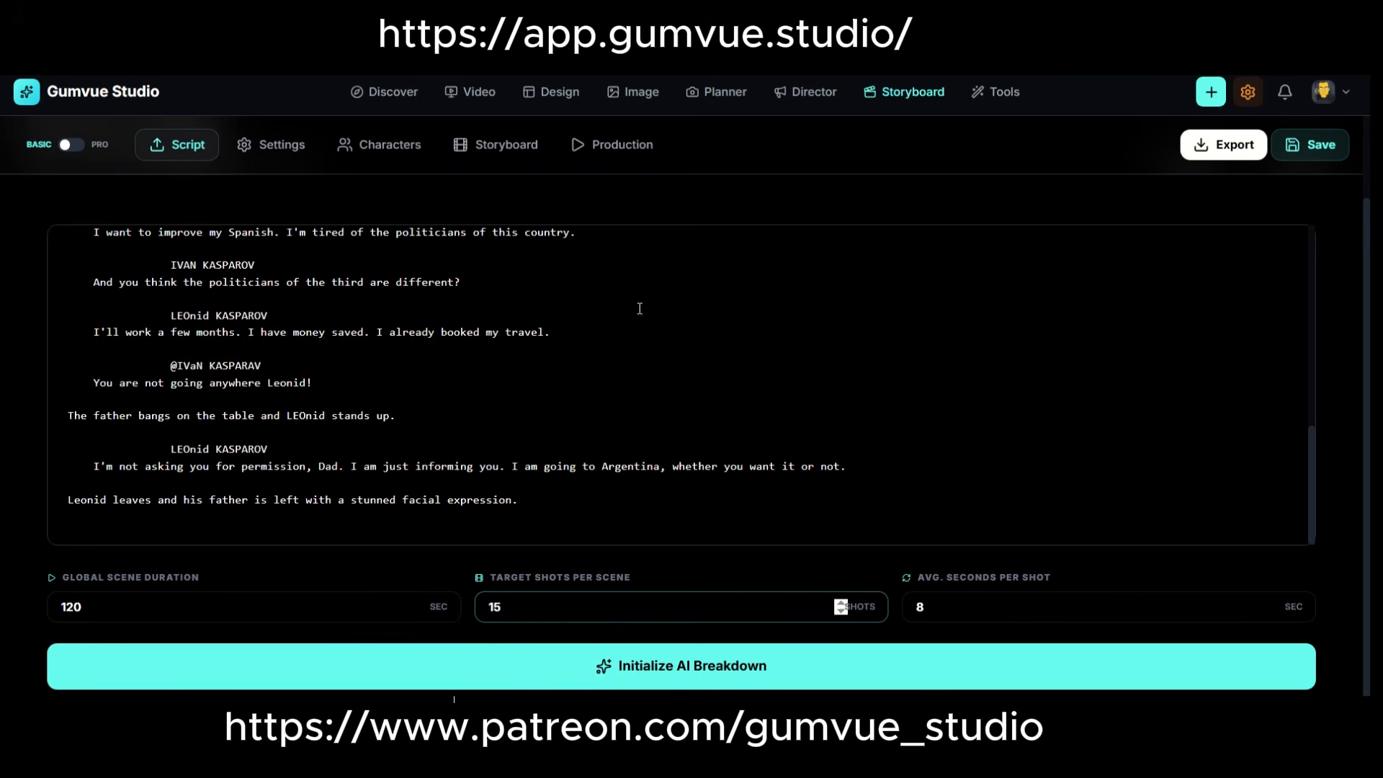
Look over the script and run the AI breakdown on it.
scroll(640, 308, up, 7)
scroll(586, 417, down, 4)
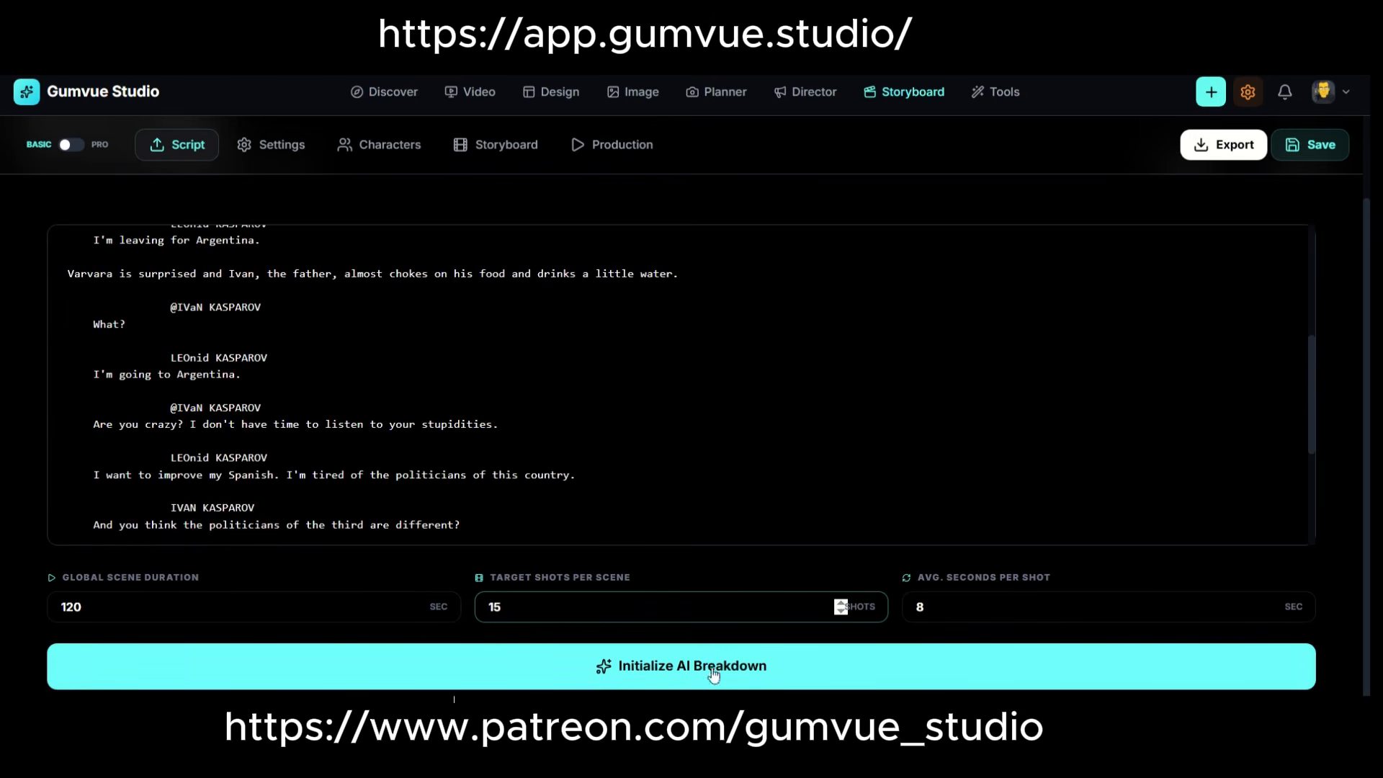
click(714, 673)
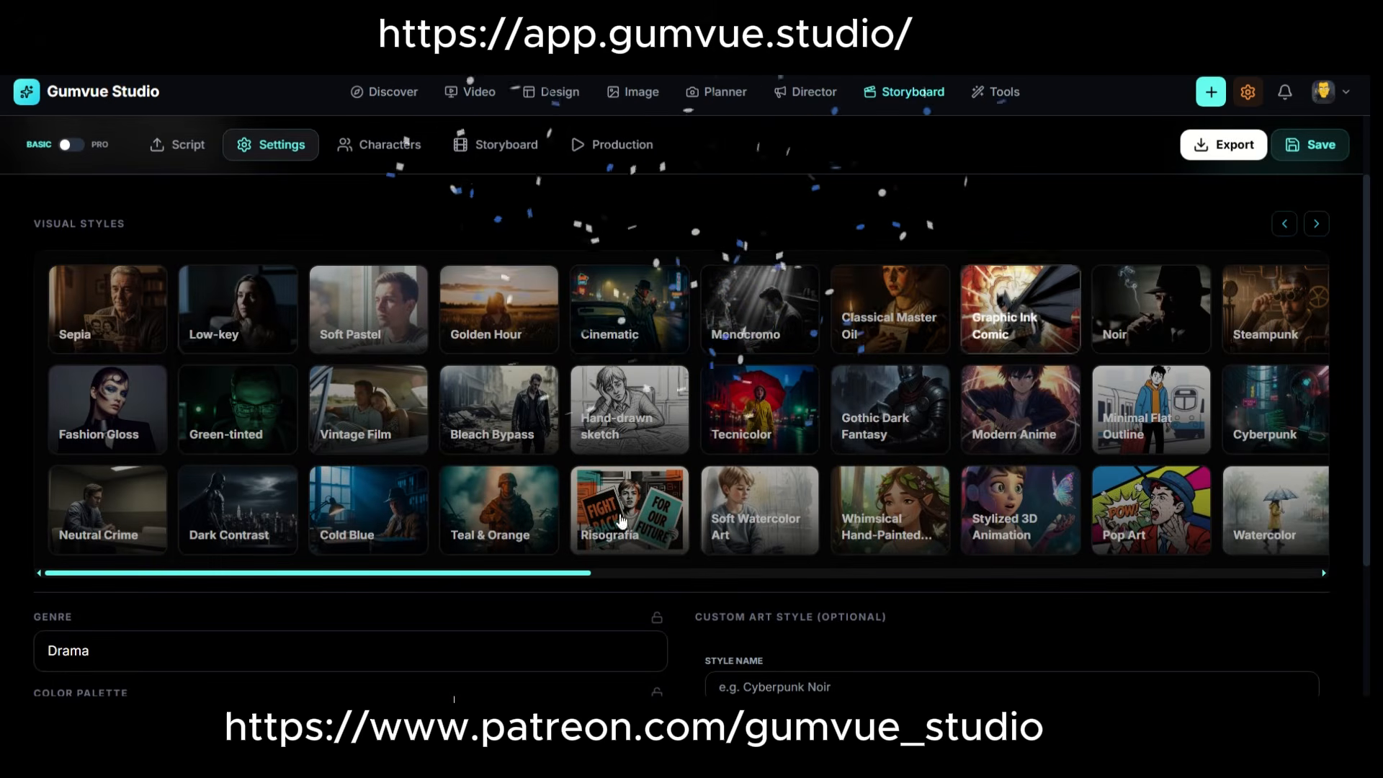
Apply the Soft Pastel visual style and review the genre, color palette, tone and aspect ratio settings.
drag(587, 574, 400, 375)
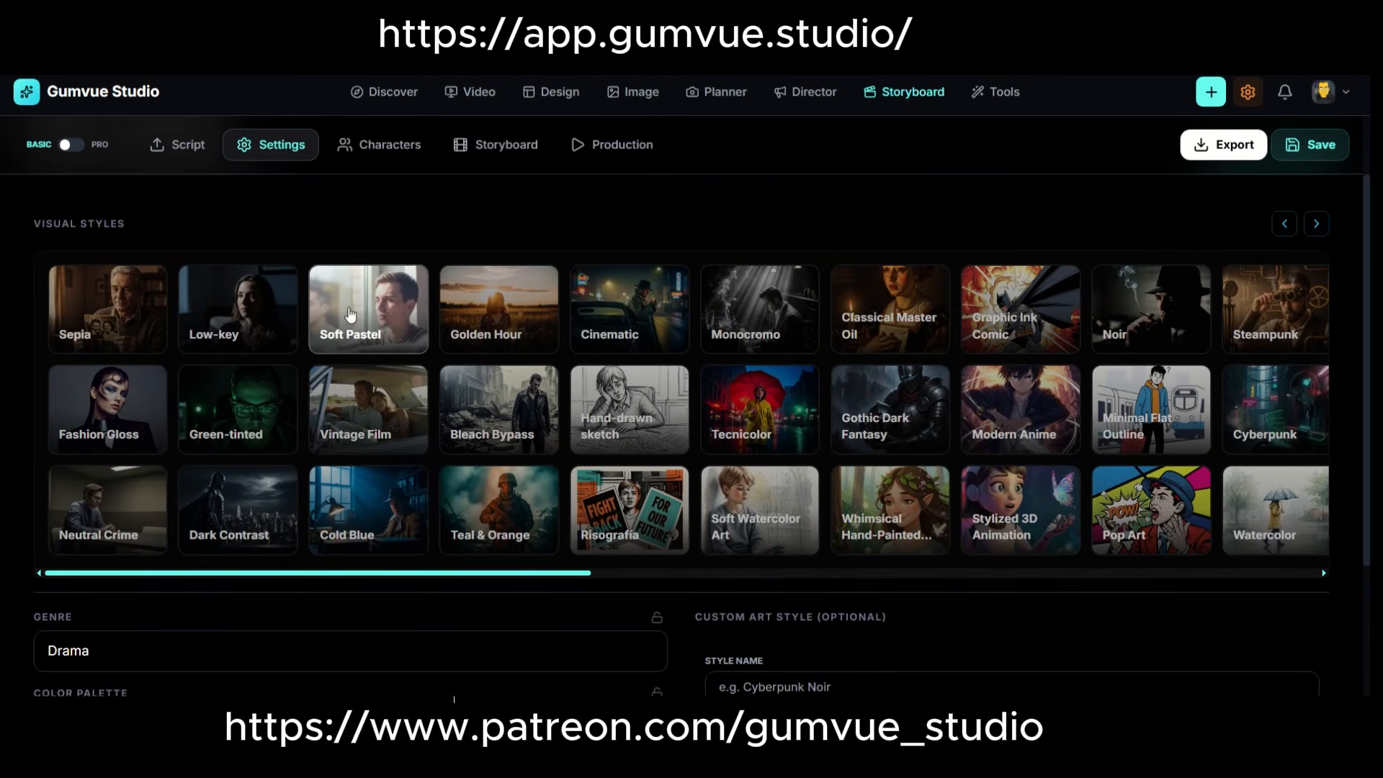
click(351, 314)
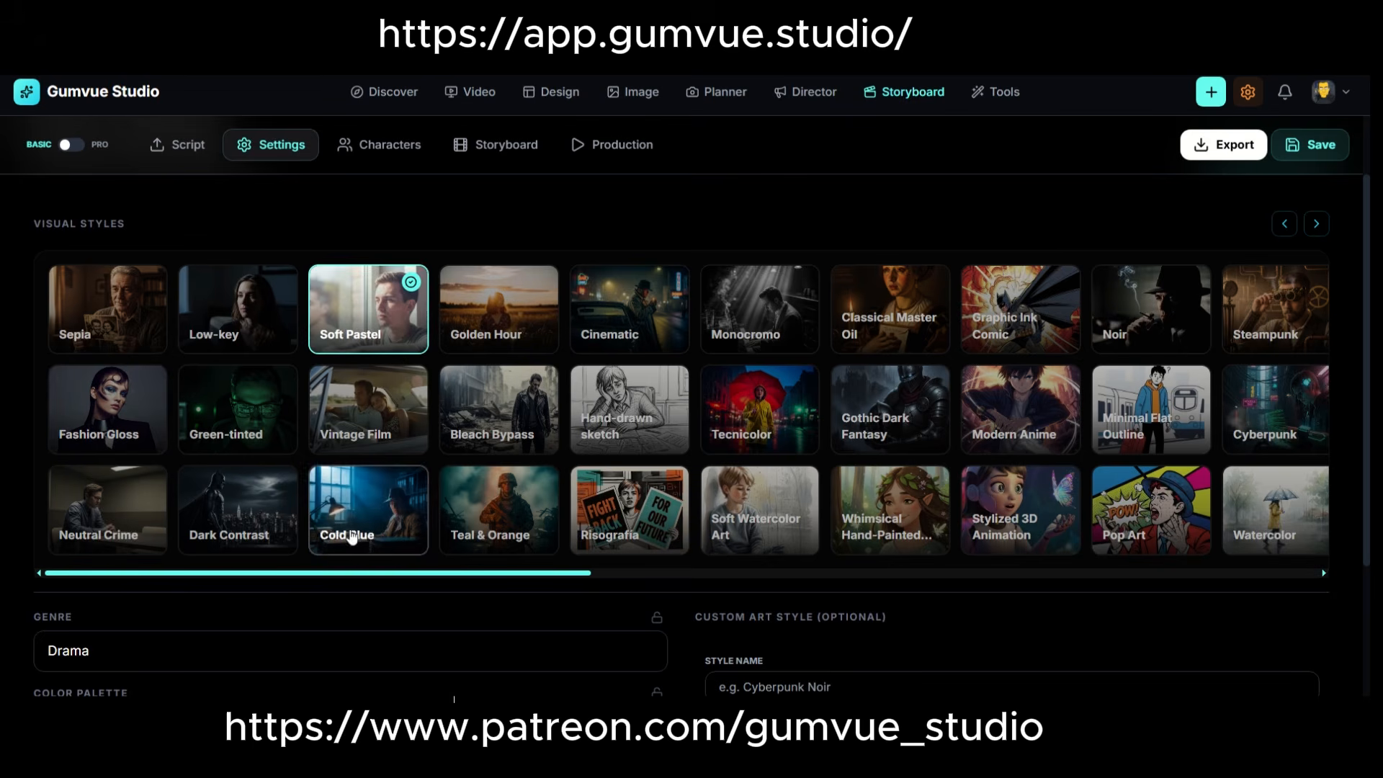
scroll(352, 537, down, 2)
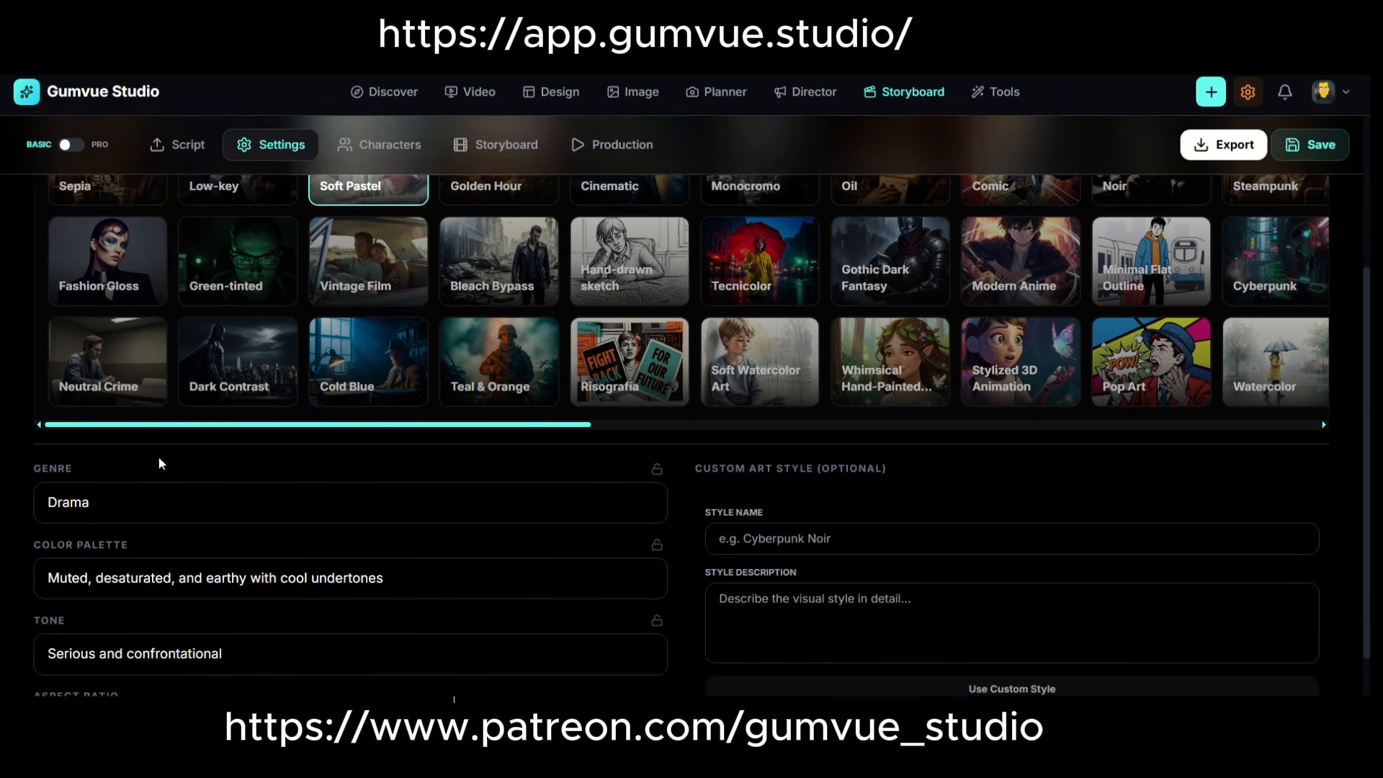
scroll(85, 497, down, 2)
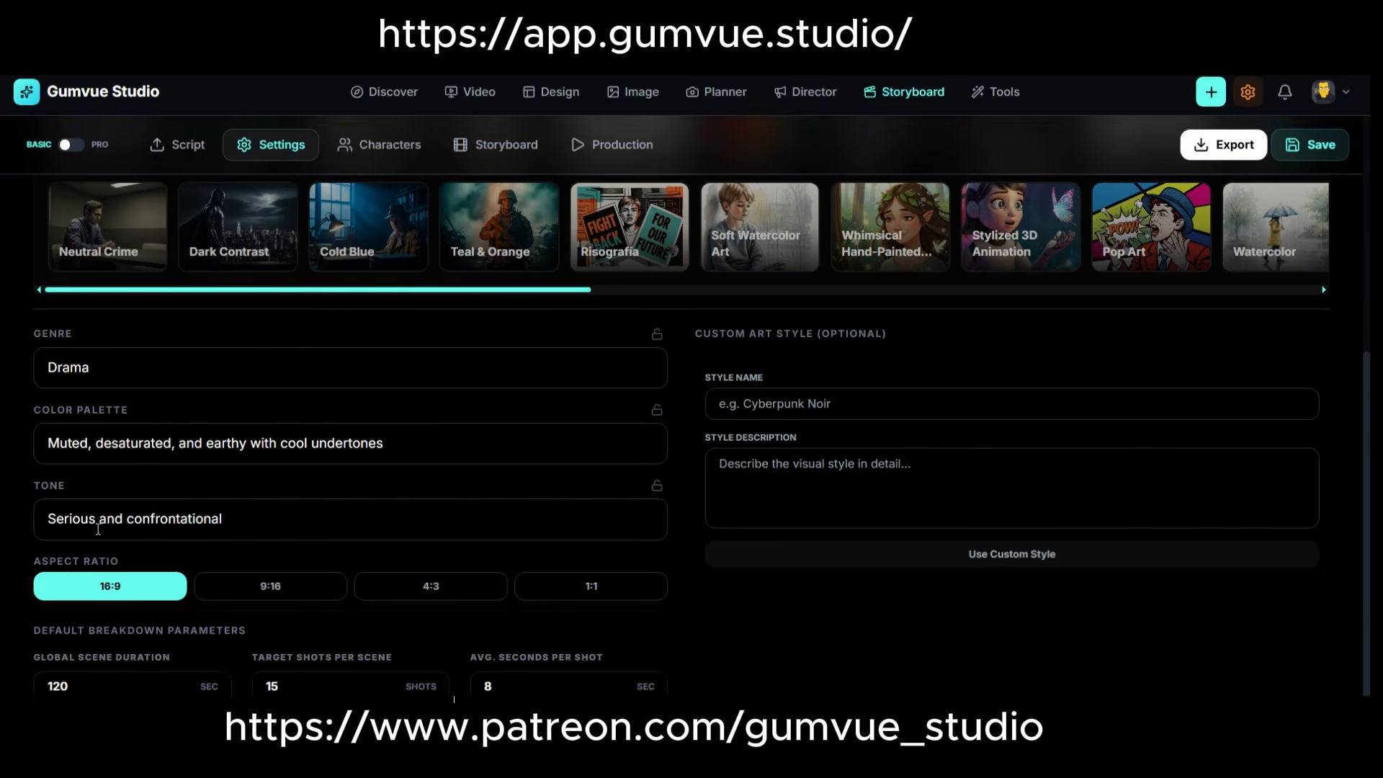
double_click(238, 441)
scroll(805, 346, up, 5)
scroll(895, 610, down, 5)
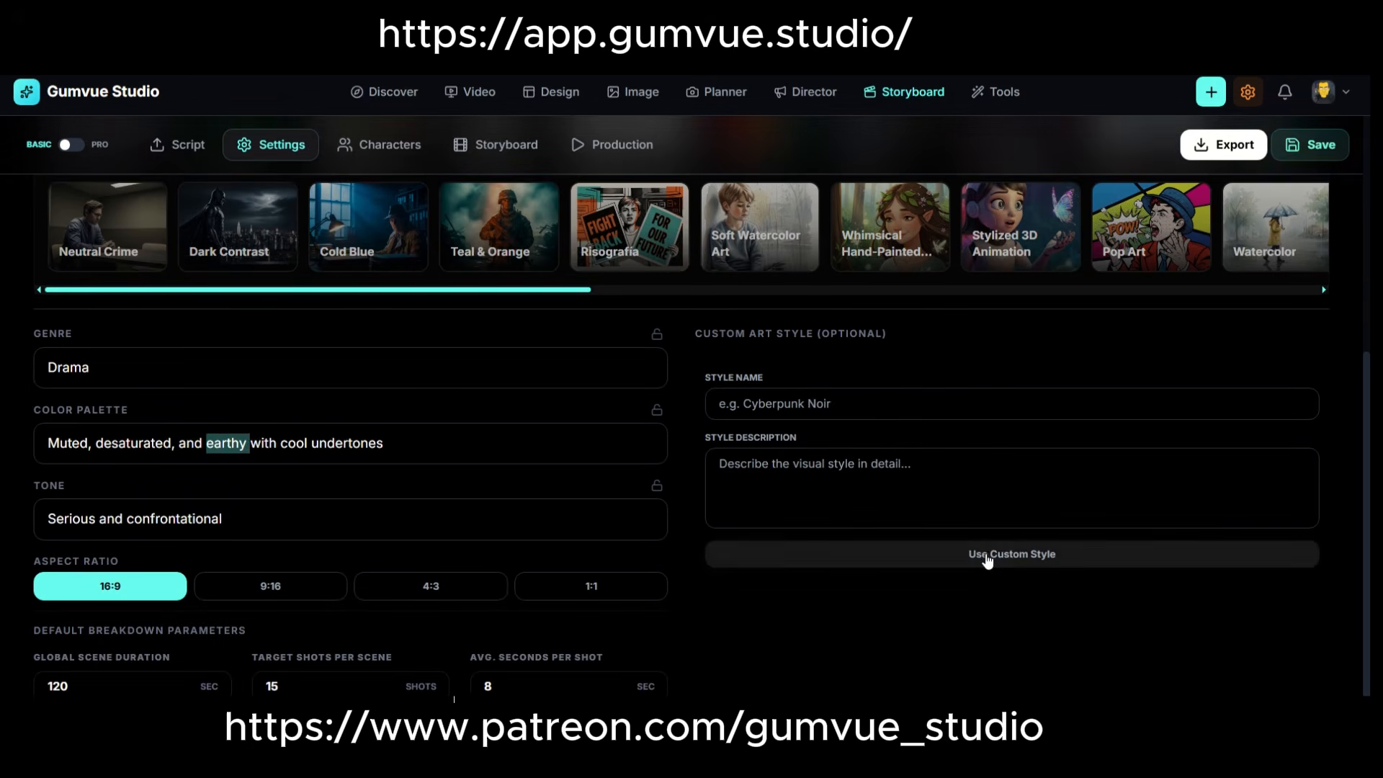
Try activating the custom art style, and reselect the Soft Pastel visual style.
click(987, 558)
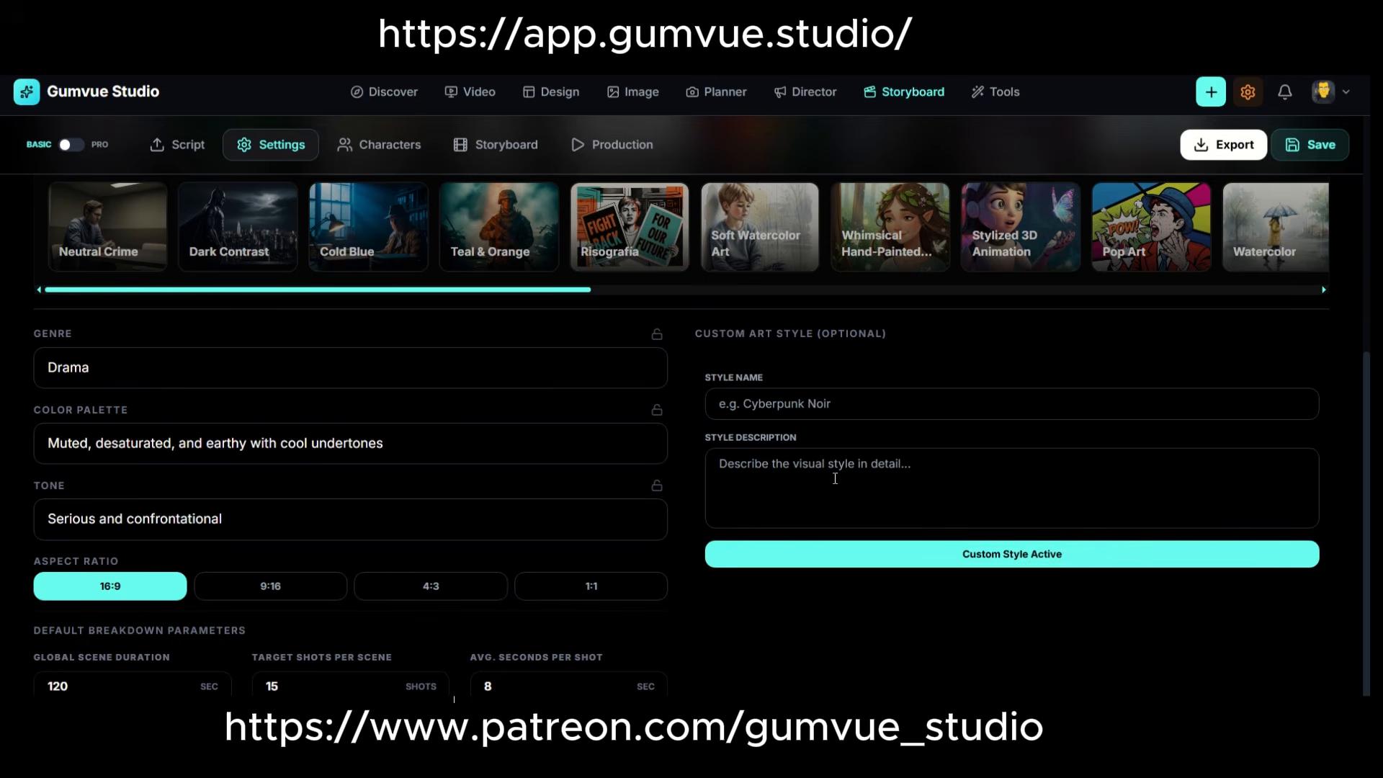
scroll(425, 266, up, 4)
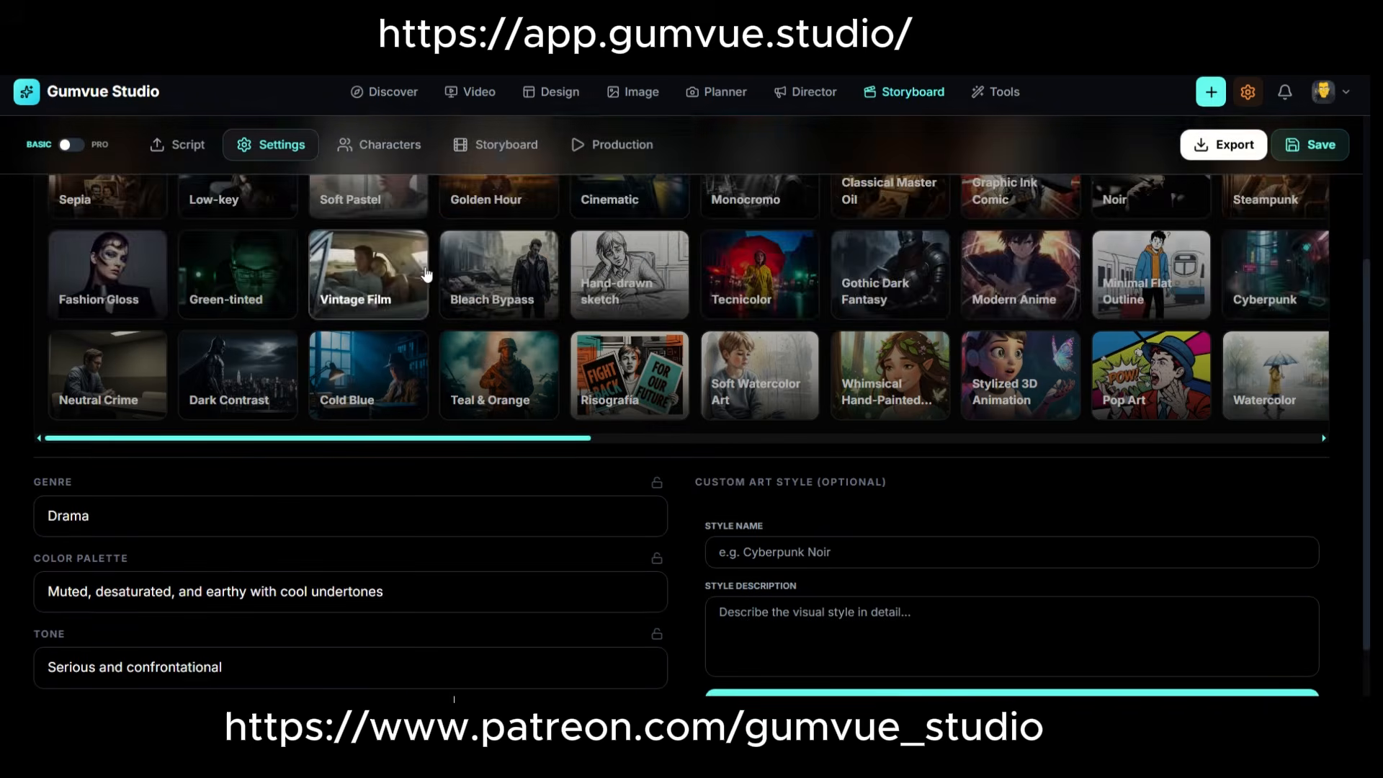
scroll(488, 304, down, 4)
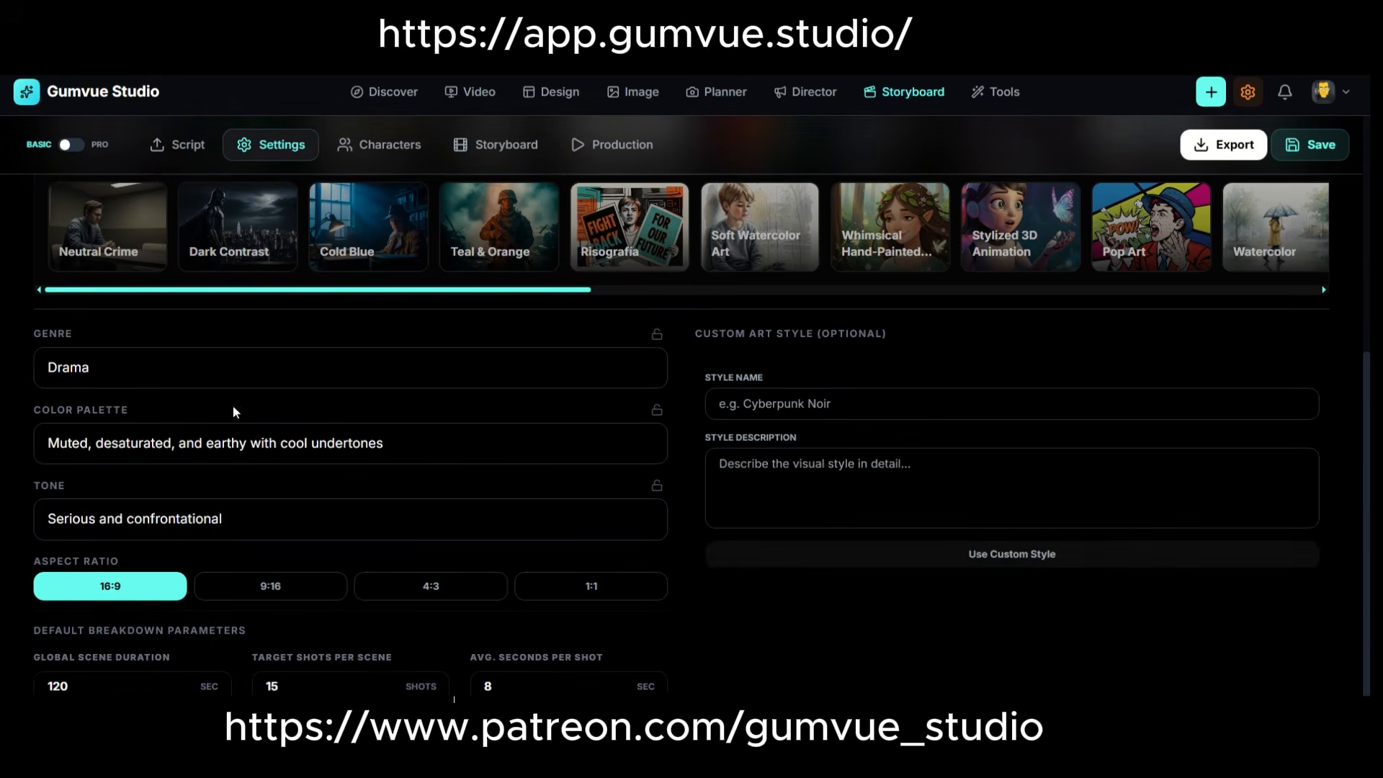
scroll(455, 310, up, 5)
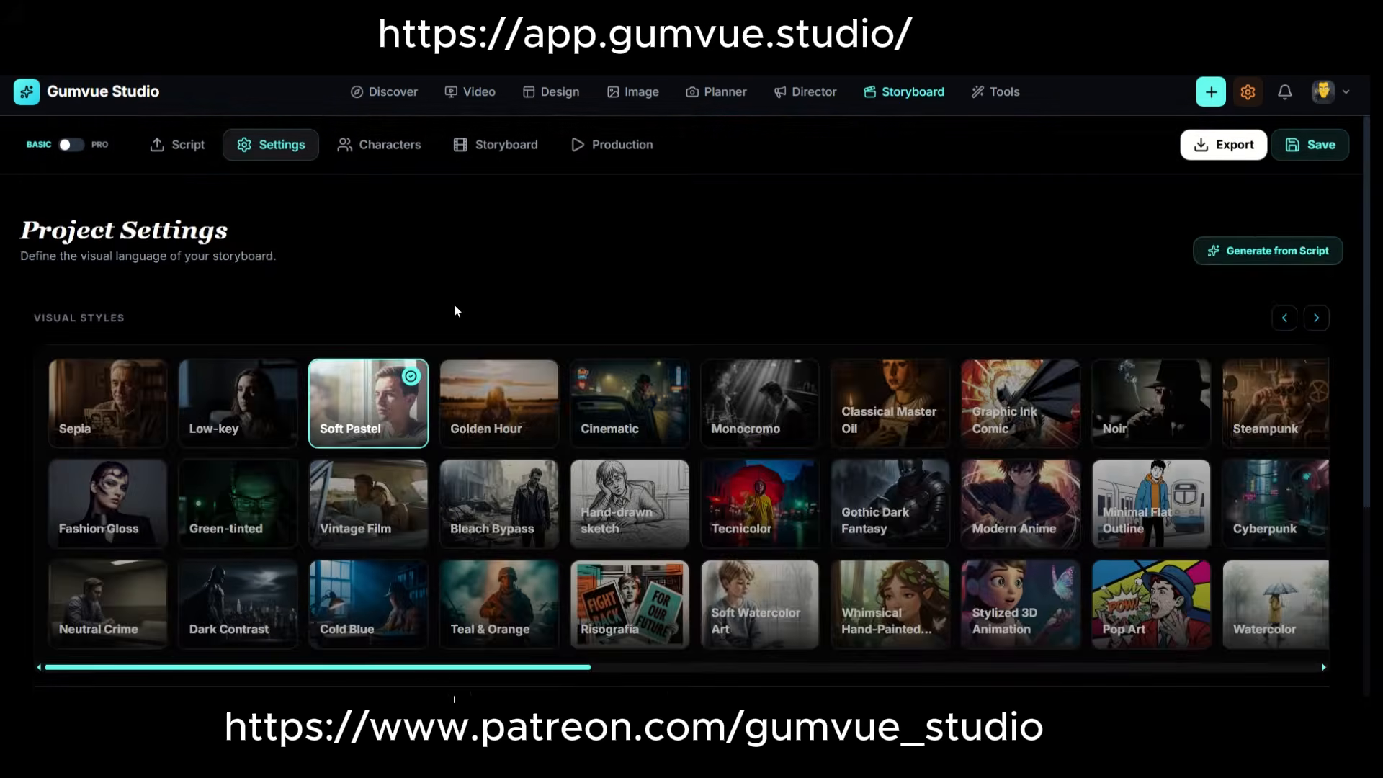
Open the project's characters and examine the son's age, description and visual profile fields alongside the parents' profiles.
click(379, 147)
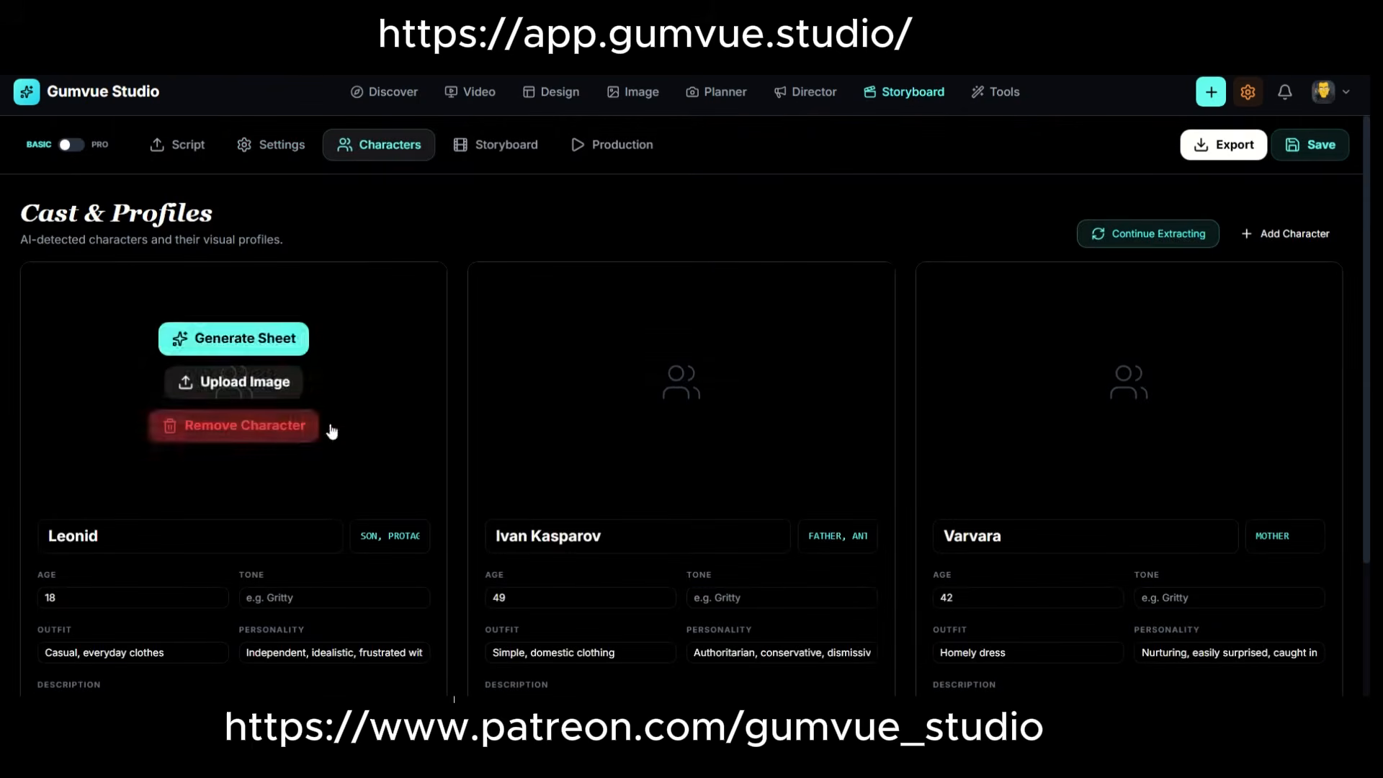
scroll(542, 423, down, 3)
scroll(504, 408, up, 3)
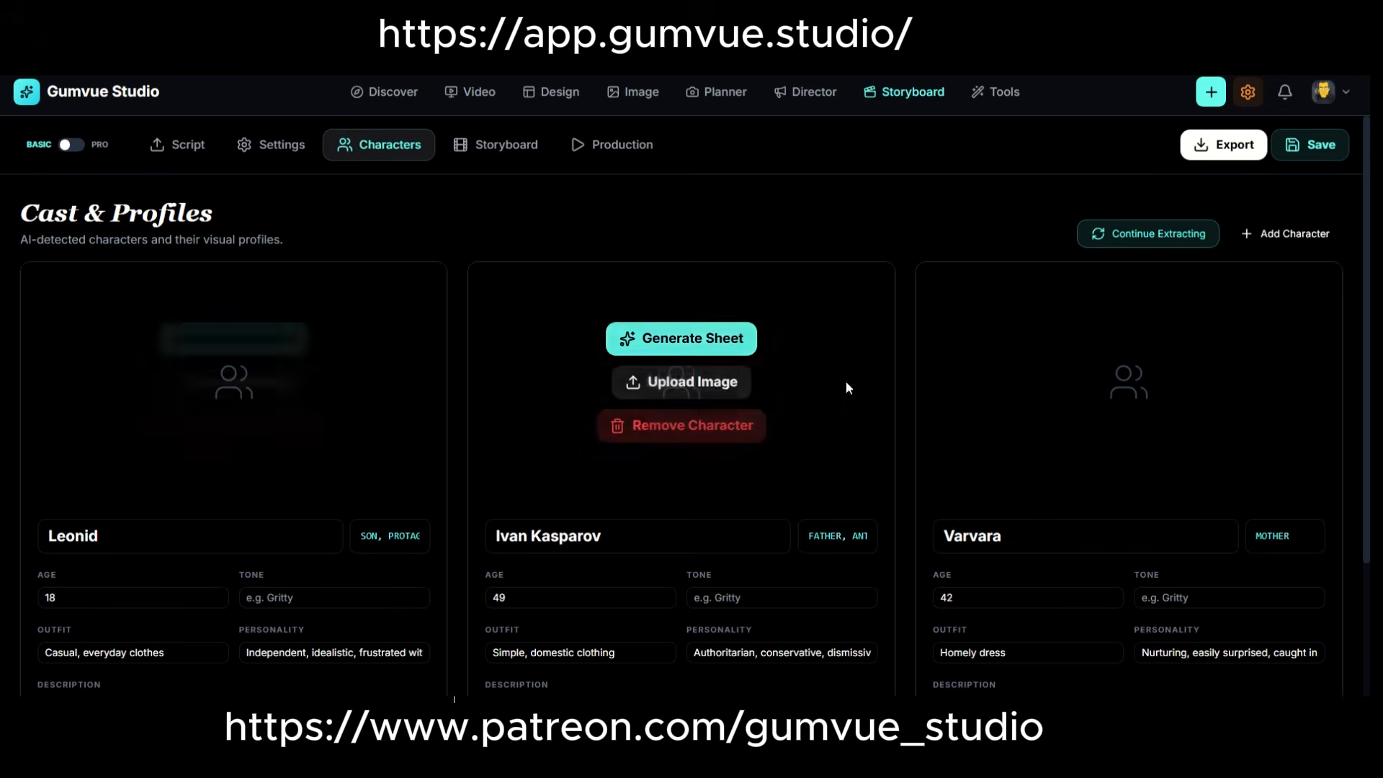
mouse_move(269, 403)
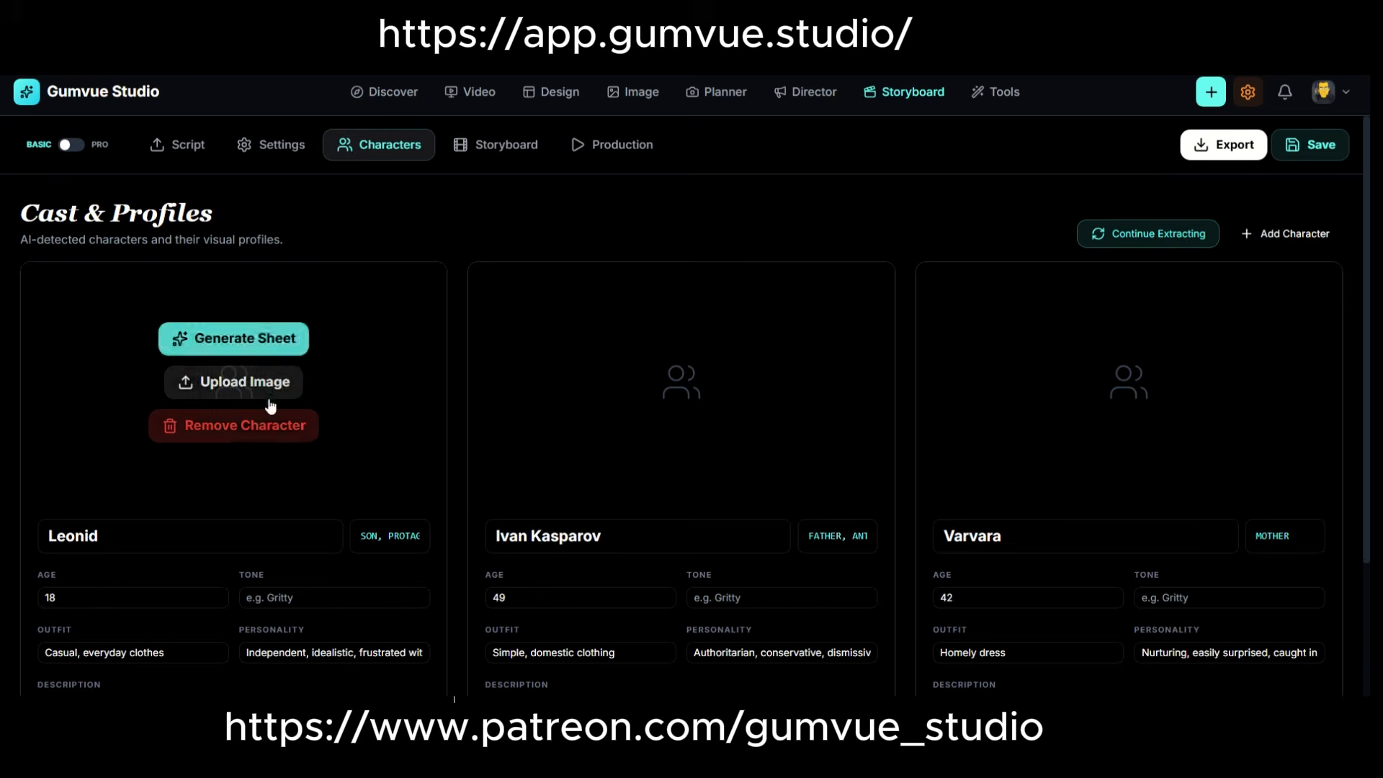
scroll(408, 474, down, 2)
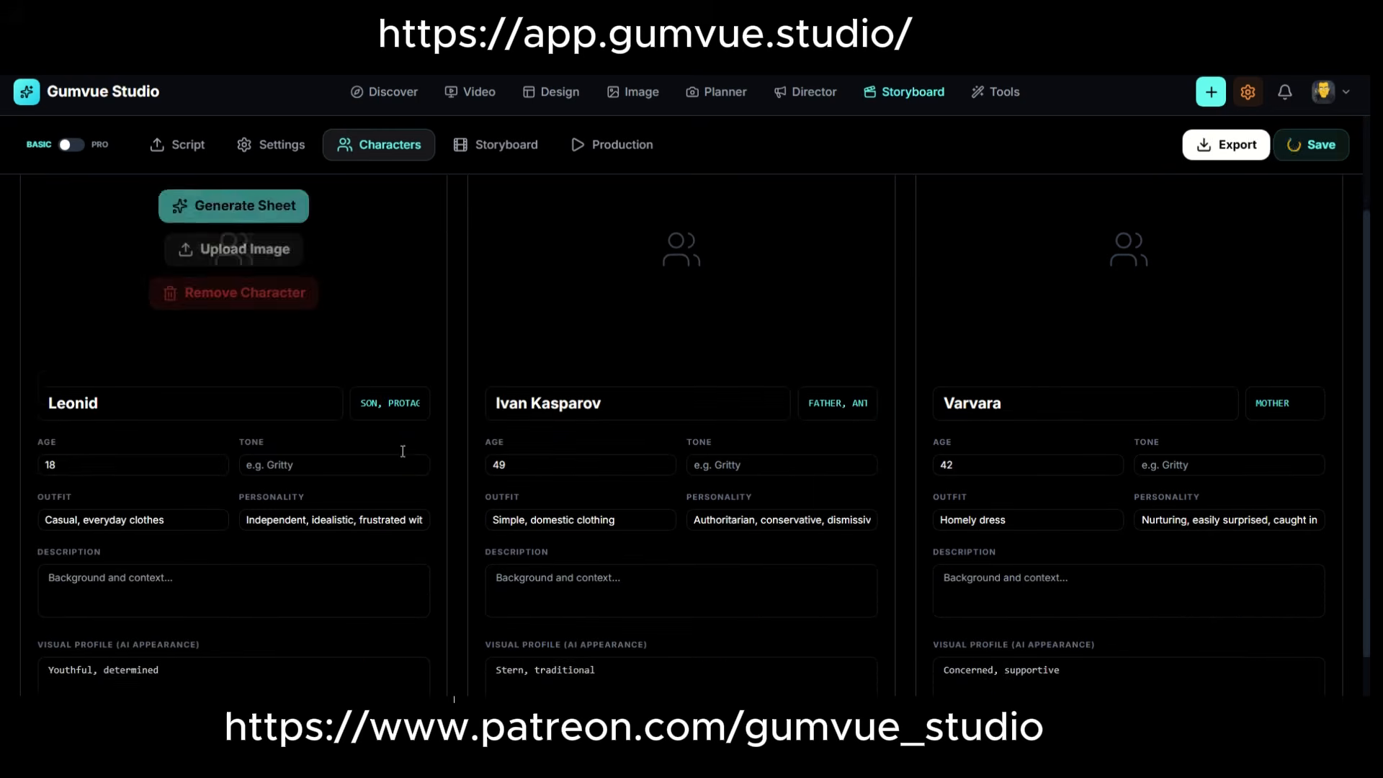
click(74, 450)
scroll(176, 481, down, 1)
click(146, 475)
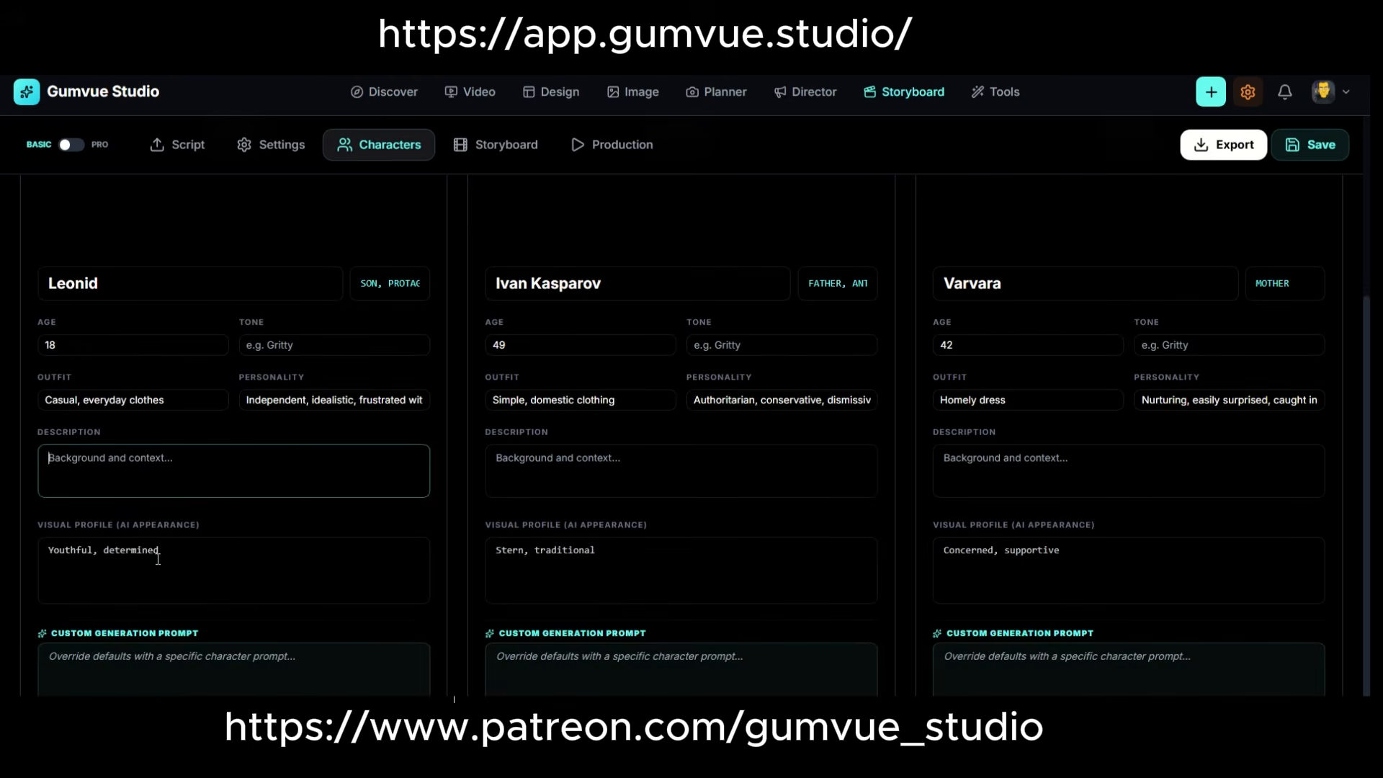
click(196, 554)
click(177, 466)
click(850, 322)
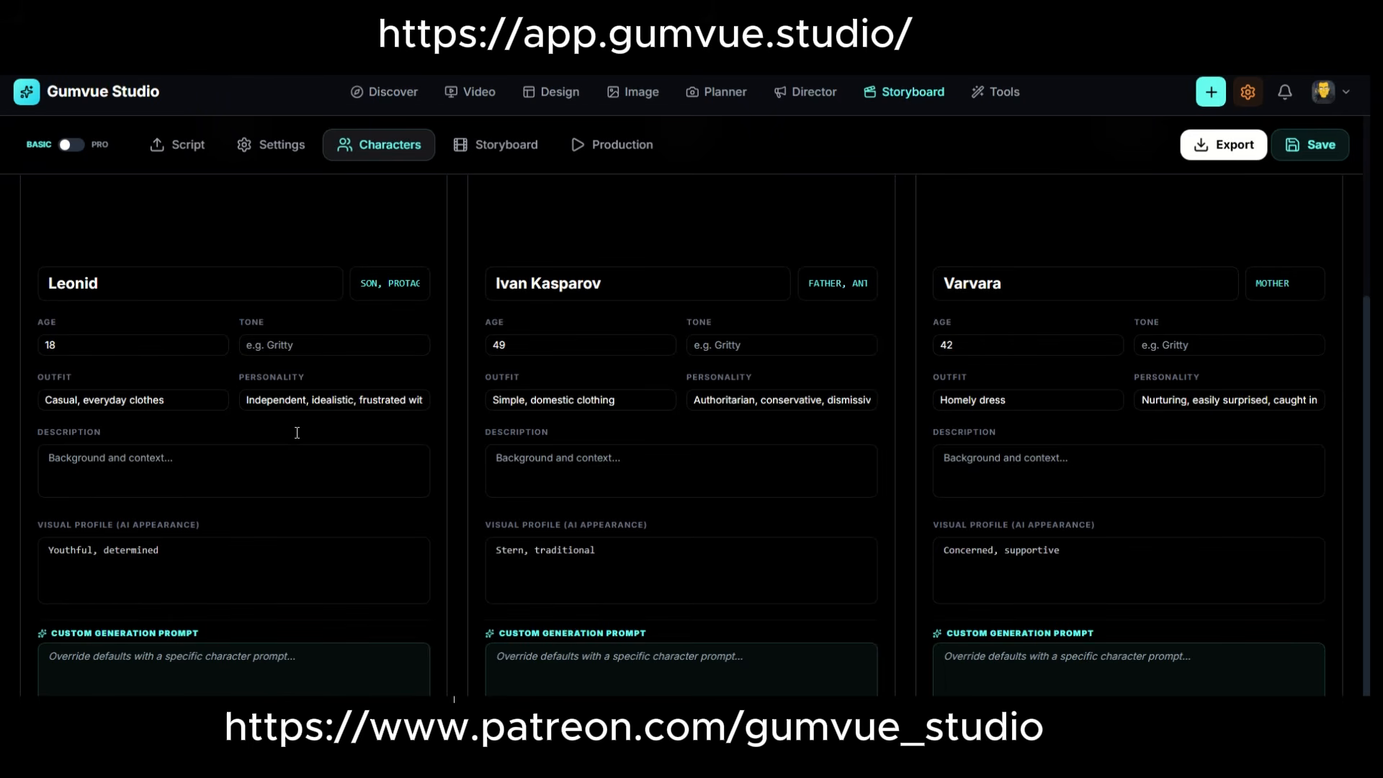
click(71, 485)
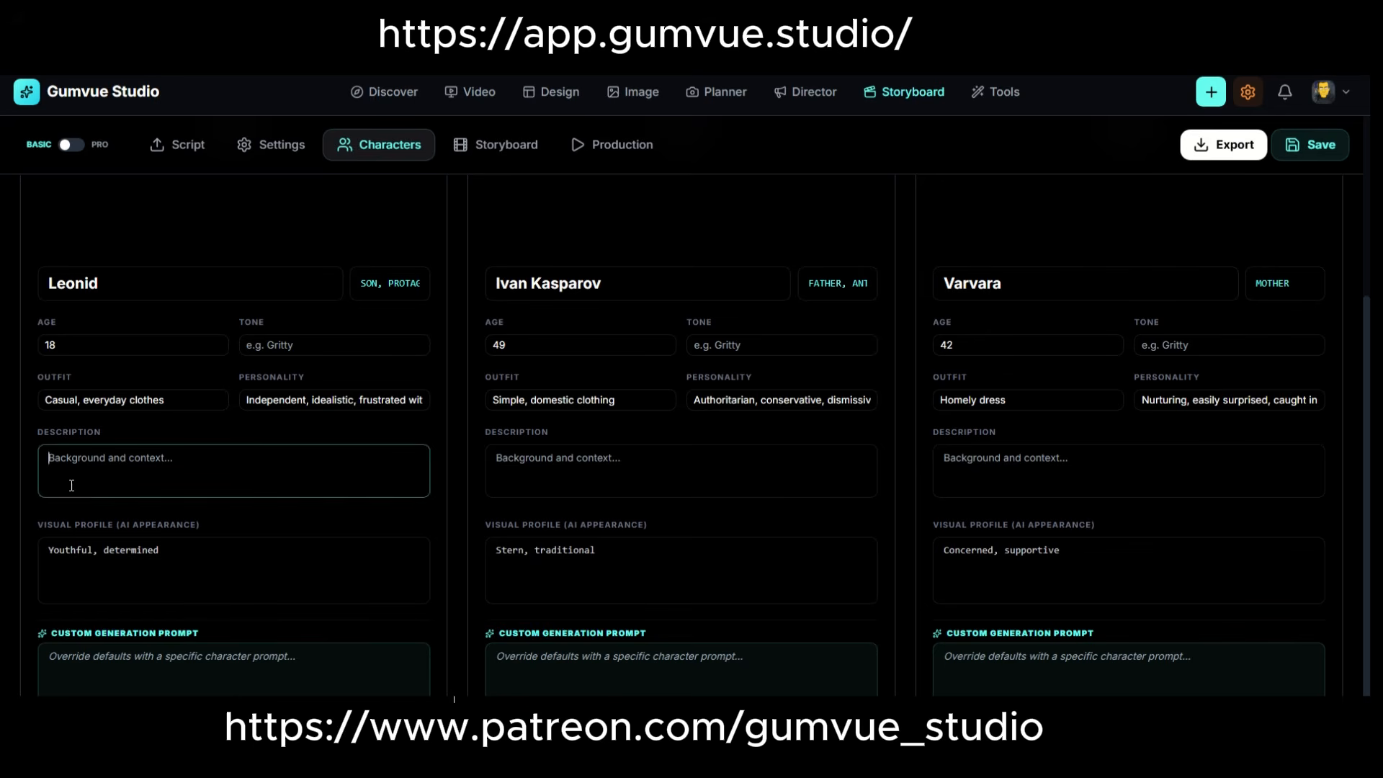
click(130, 587)
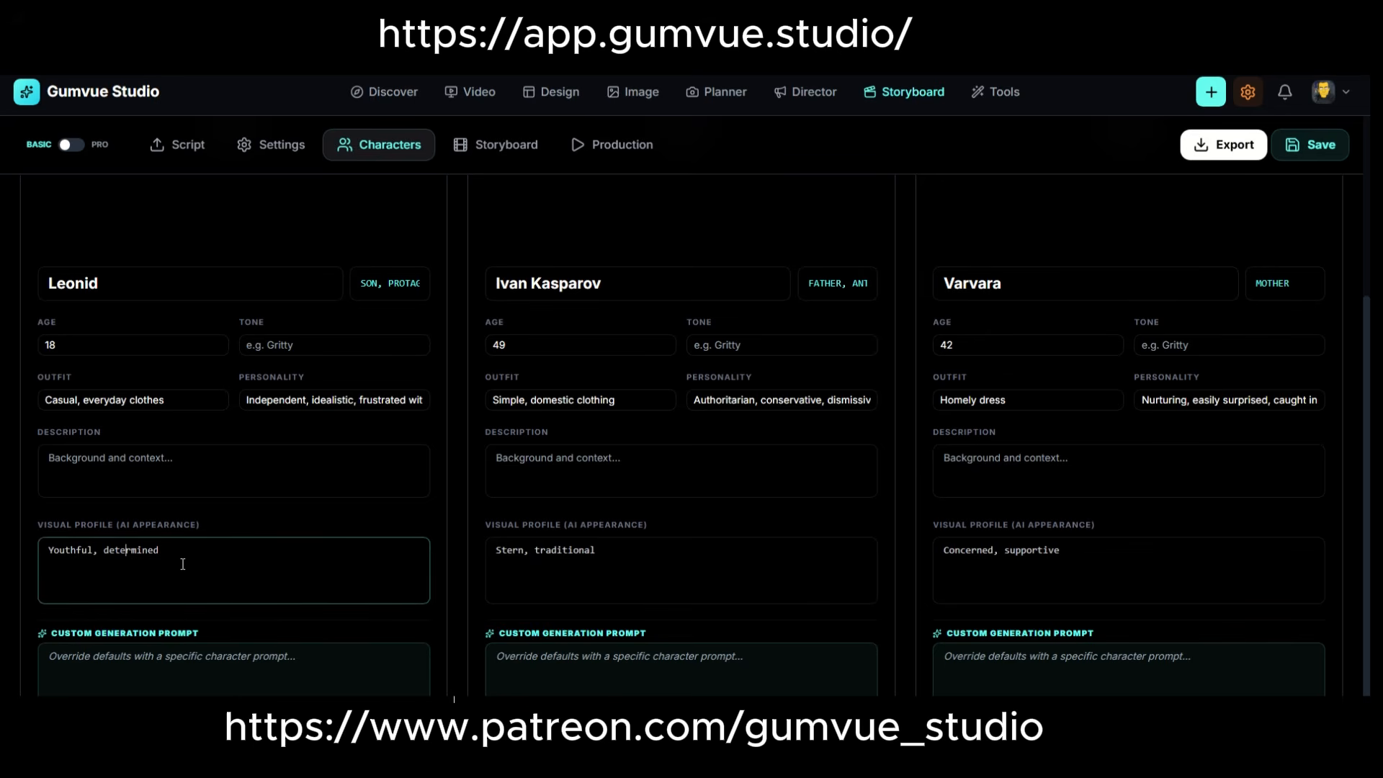
drag(183, 564, 8, 540)
Paste the copied text as the son's custom generation prompt and generate his character sheet.
click(129, 650)
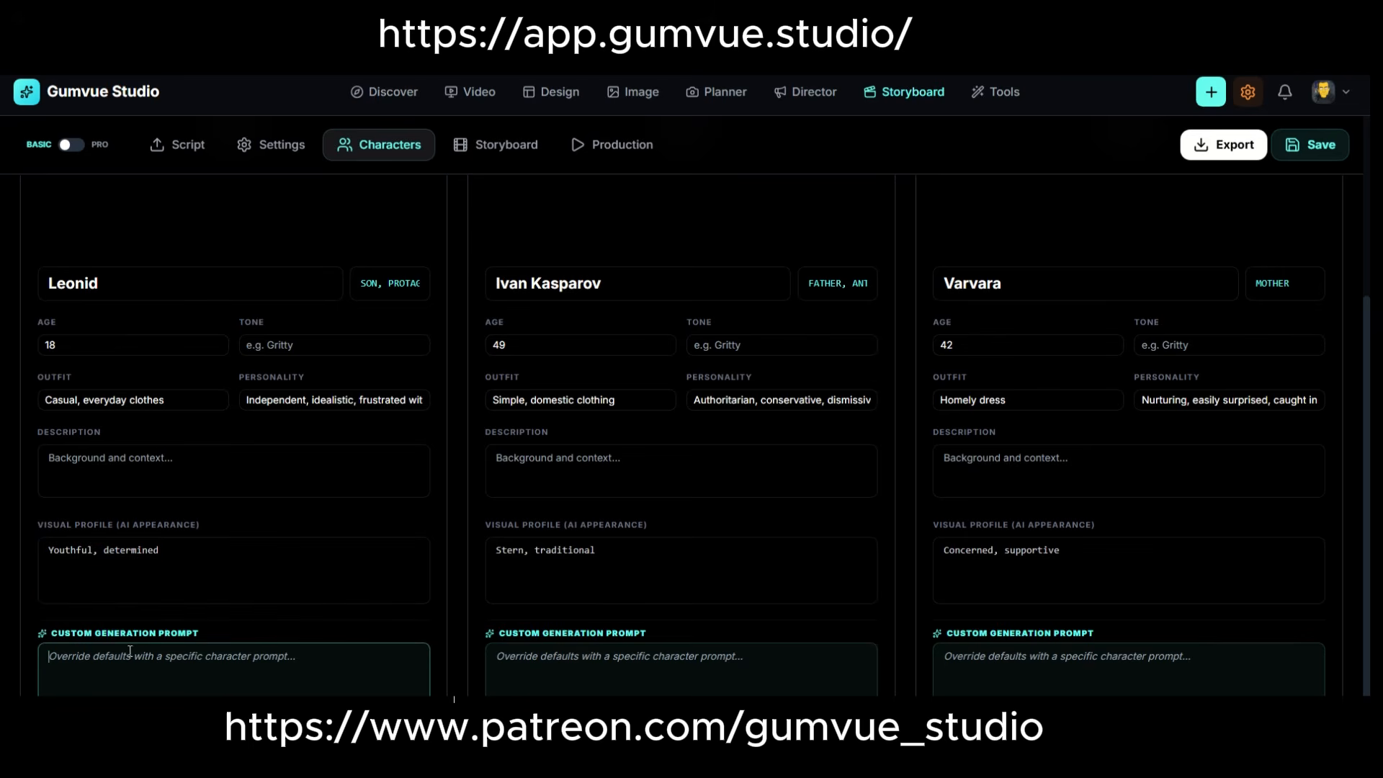
text(athletic build, messy brown hair, wearing a gray hoodie and jeans, originally from Moscow,)
scroll(220, 578, up, 4)
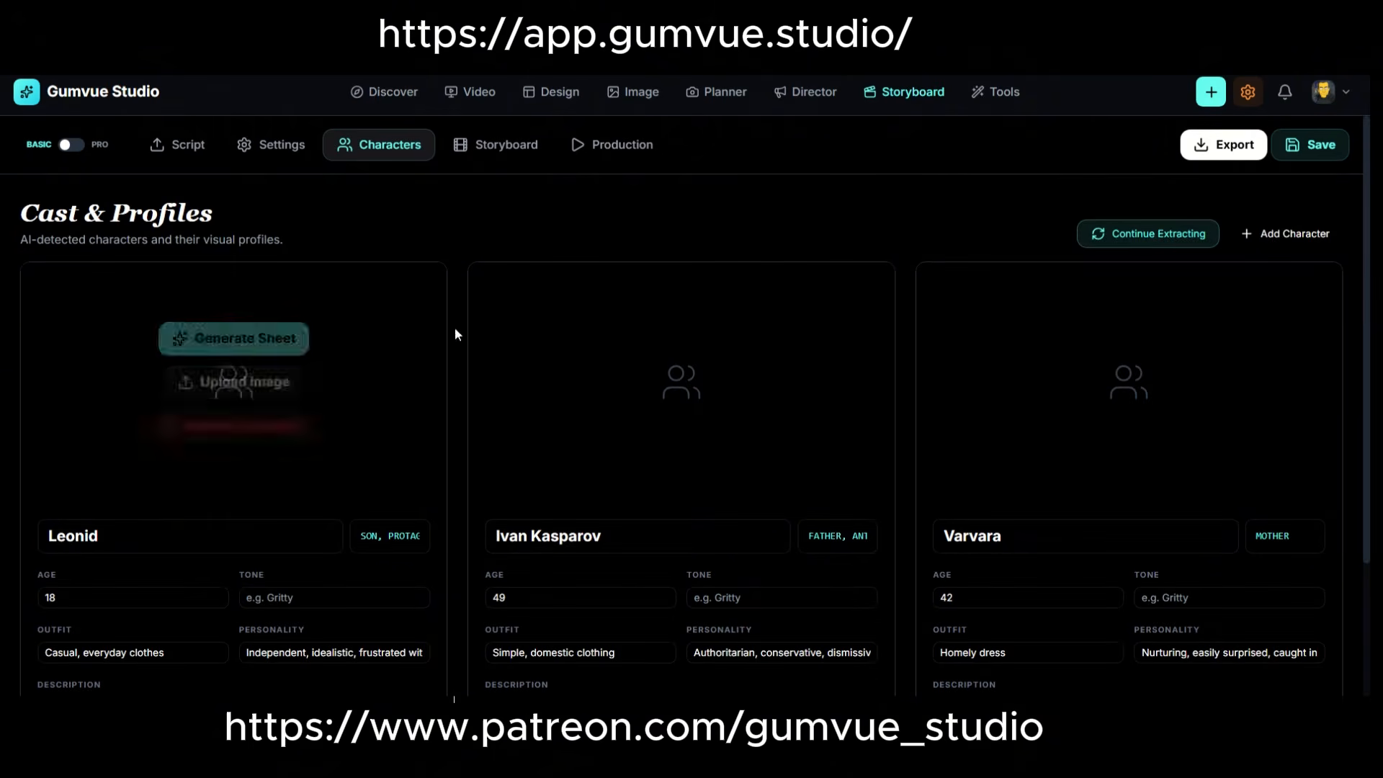
click(273, 342)
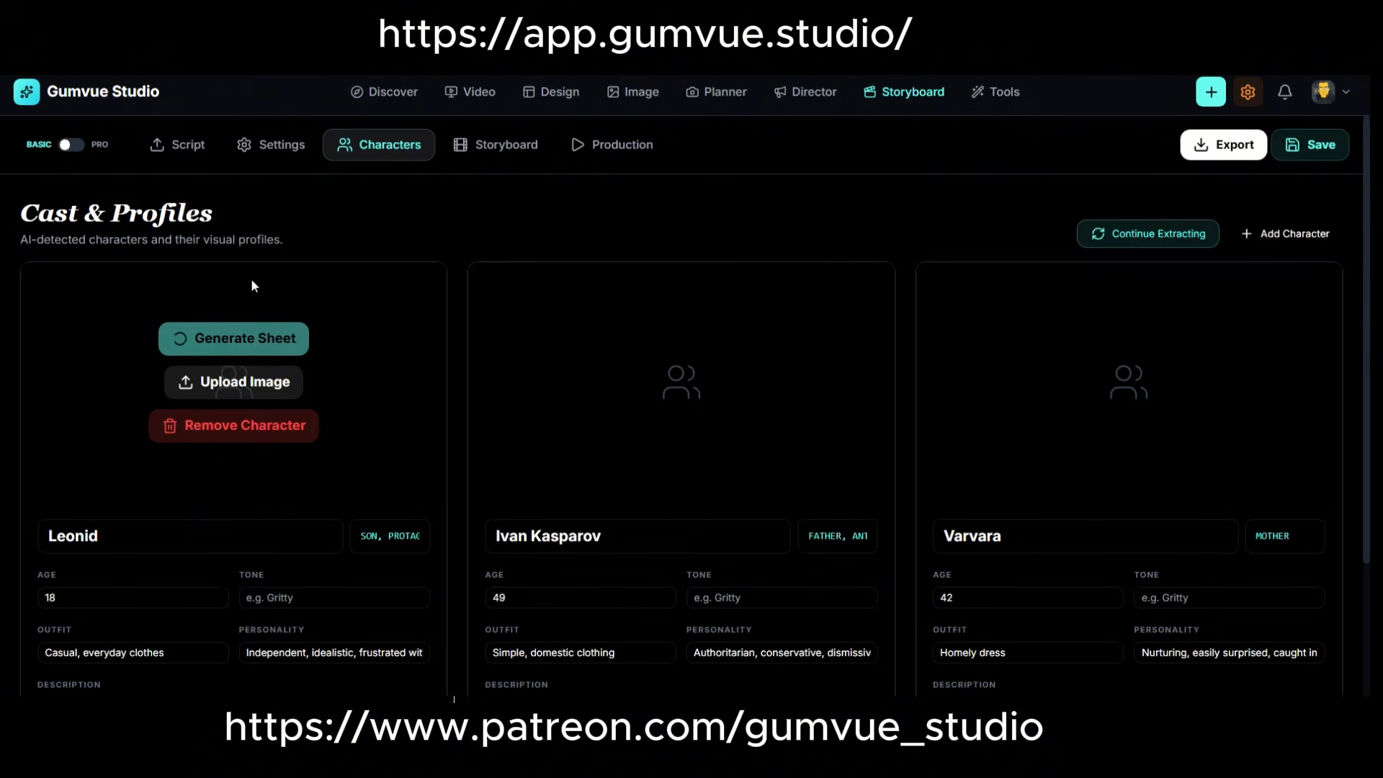
Enlarge the son's generated character image and open the storyboard to examine the scene's shots.
double_click(386, 540)
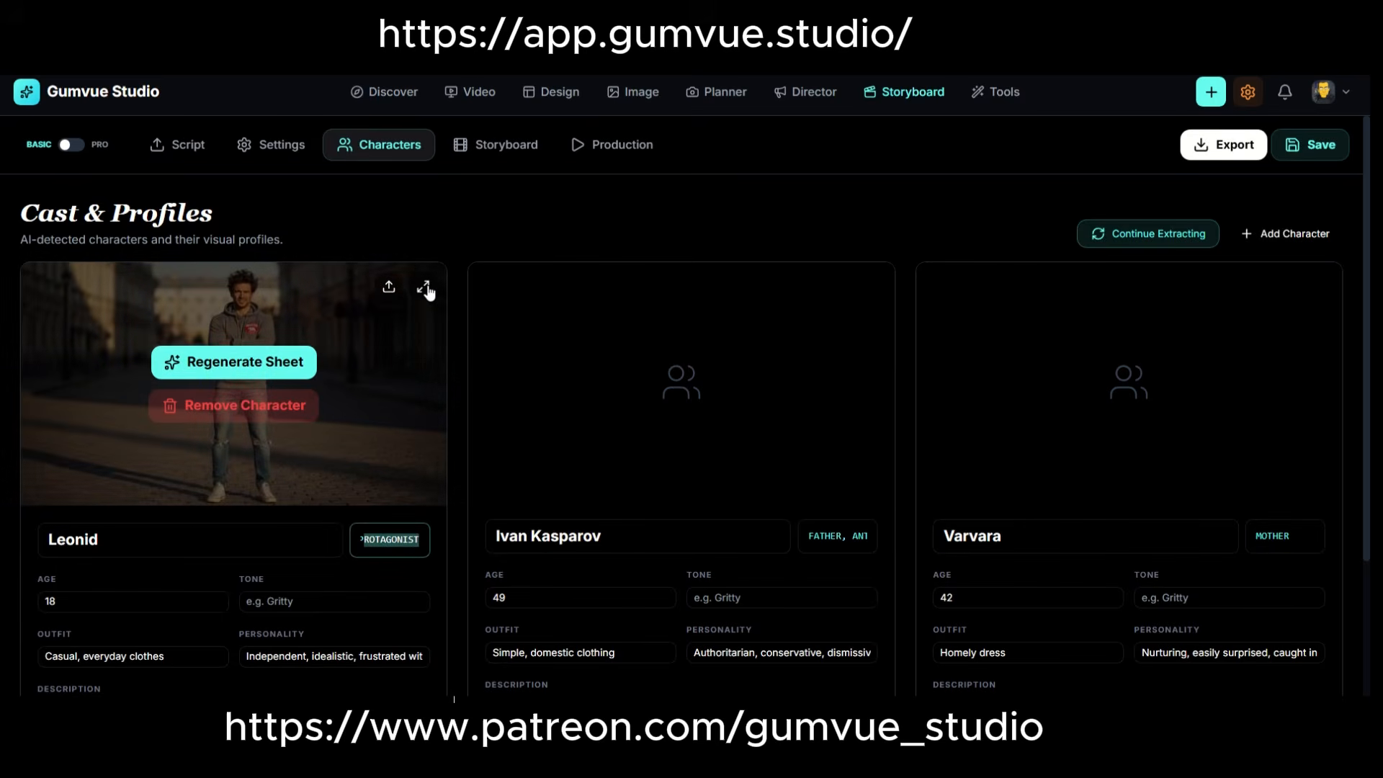
click(425, 289)
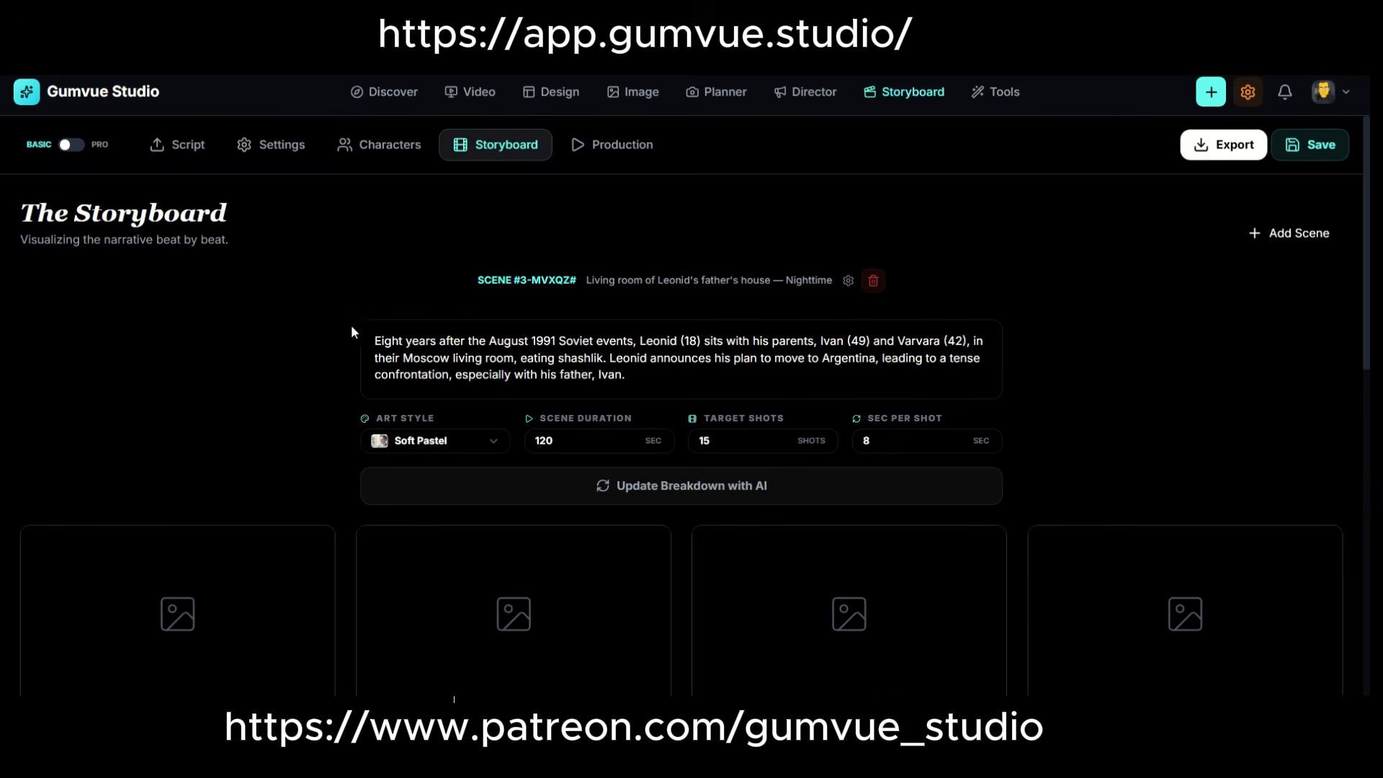
scroll(352, 330, down, 4)
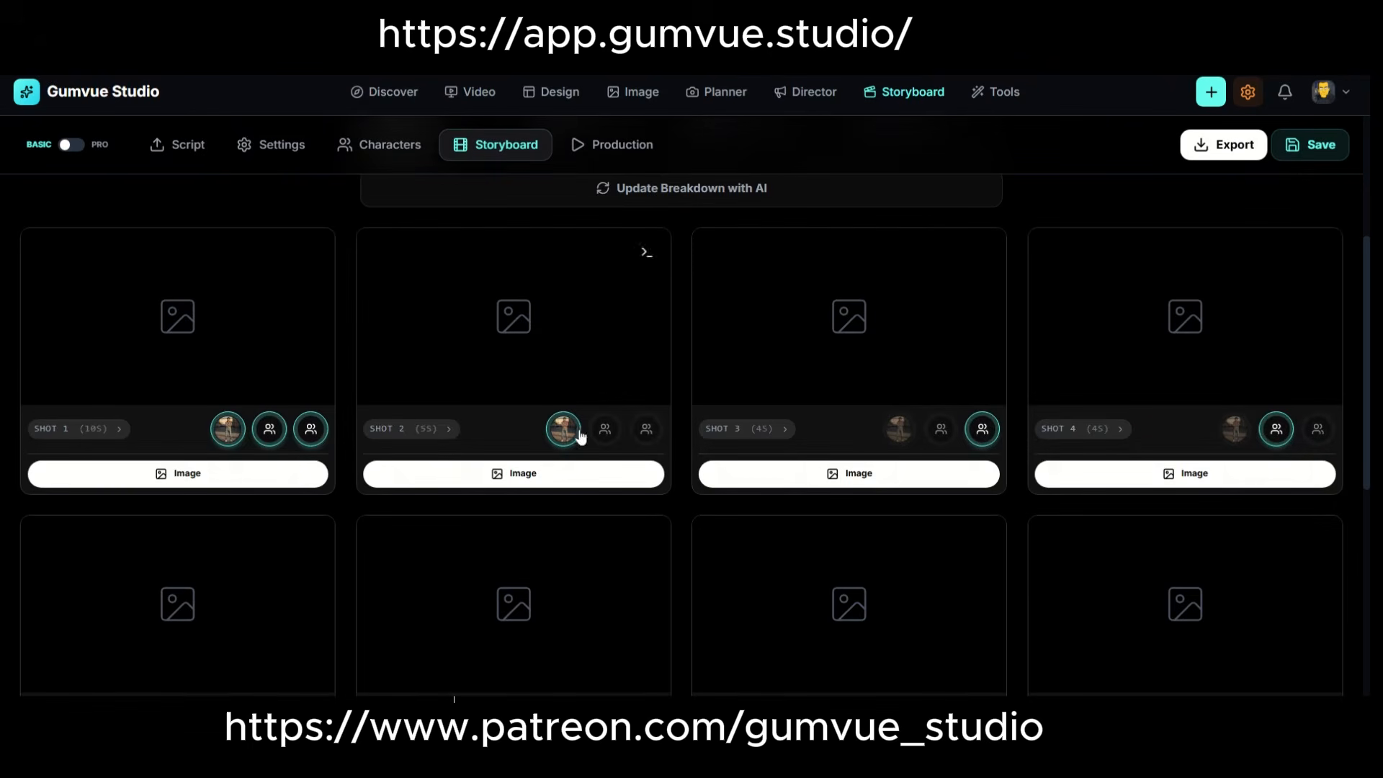
Examine the scene's art style choices and look over its breakdown settings and shot list.
scroll(487, 346, up, 4)
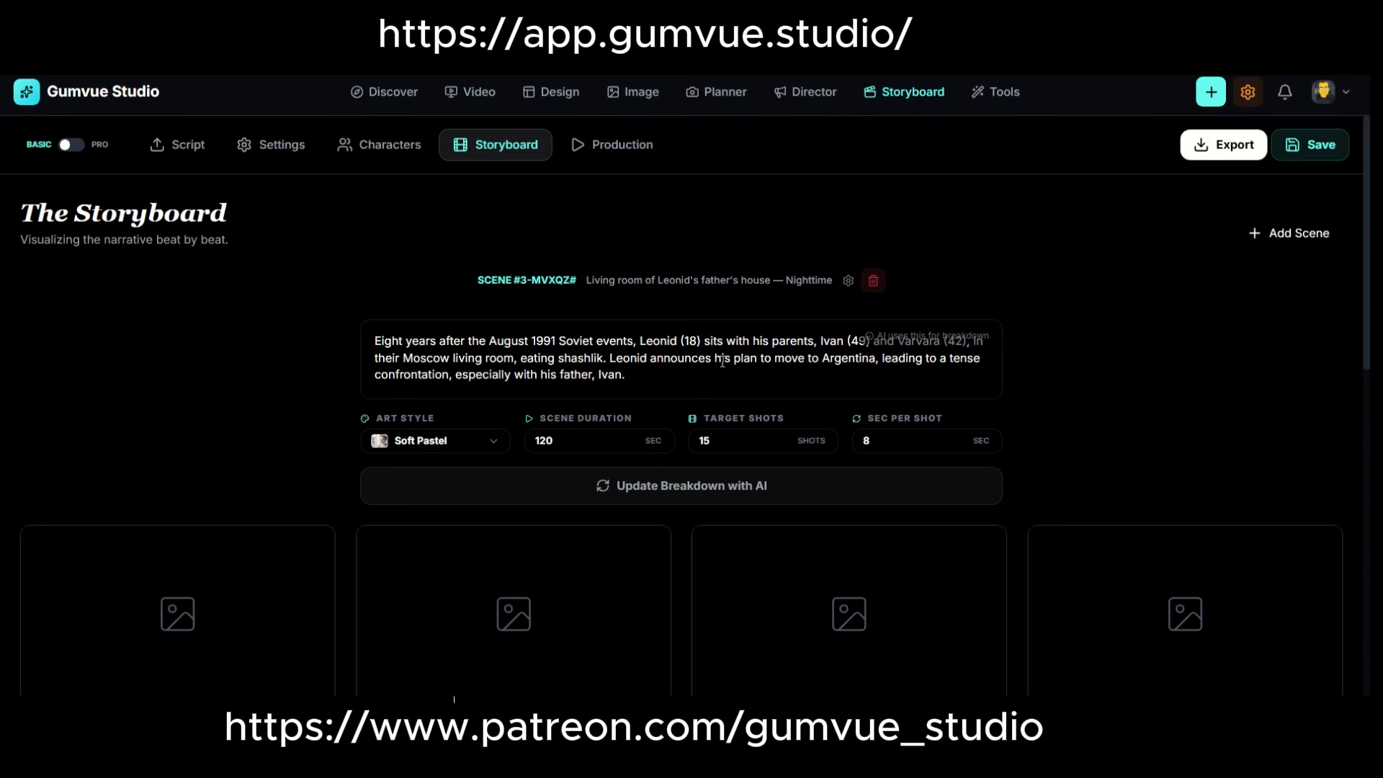
click(433, 440)
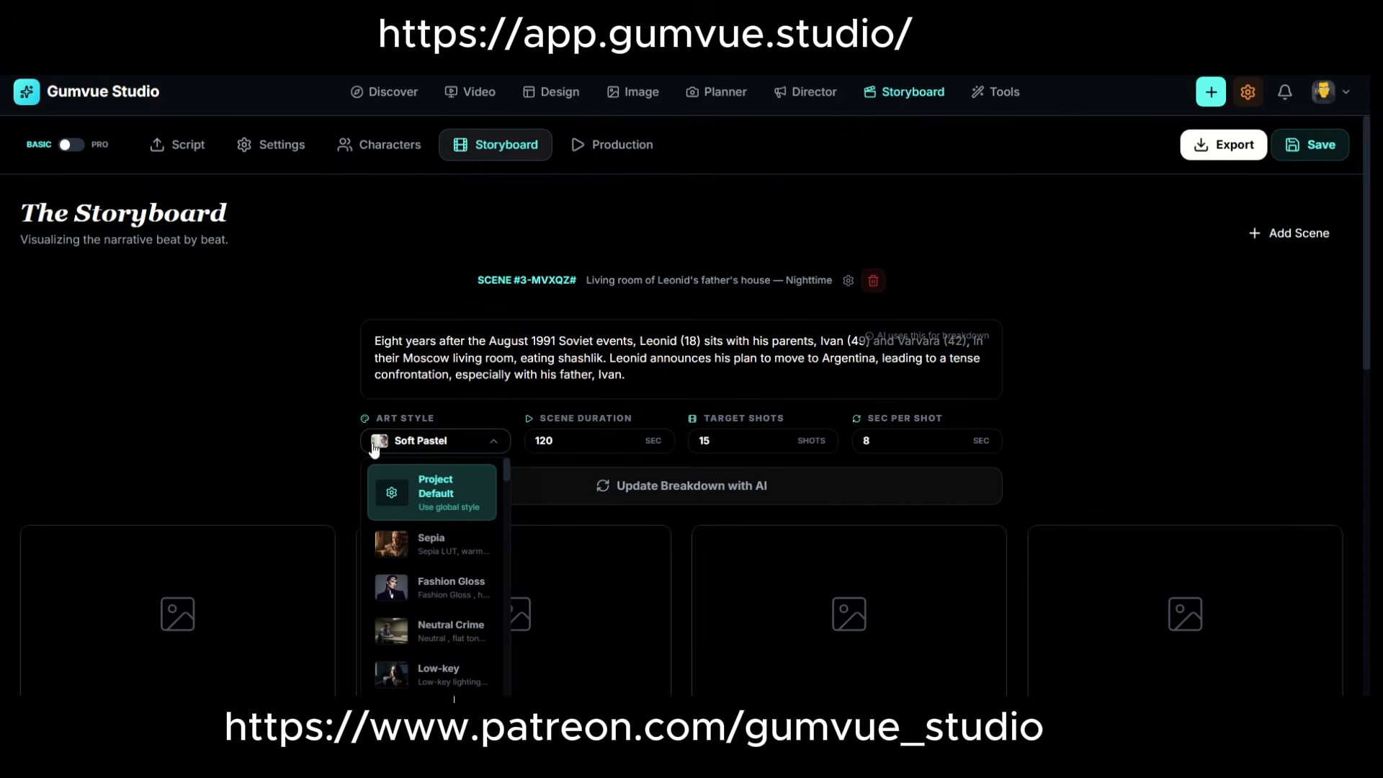
click(374, 442)
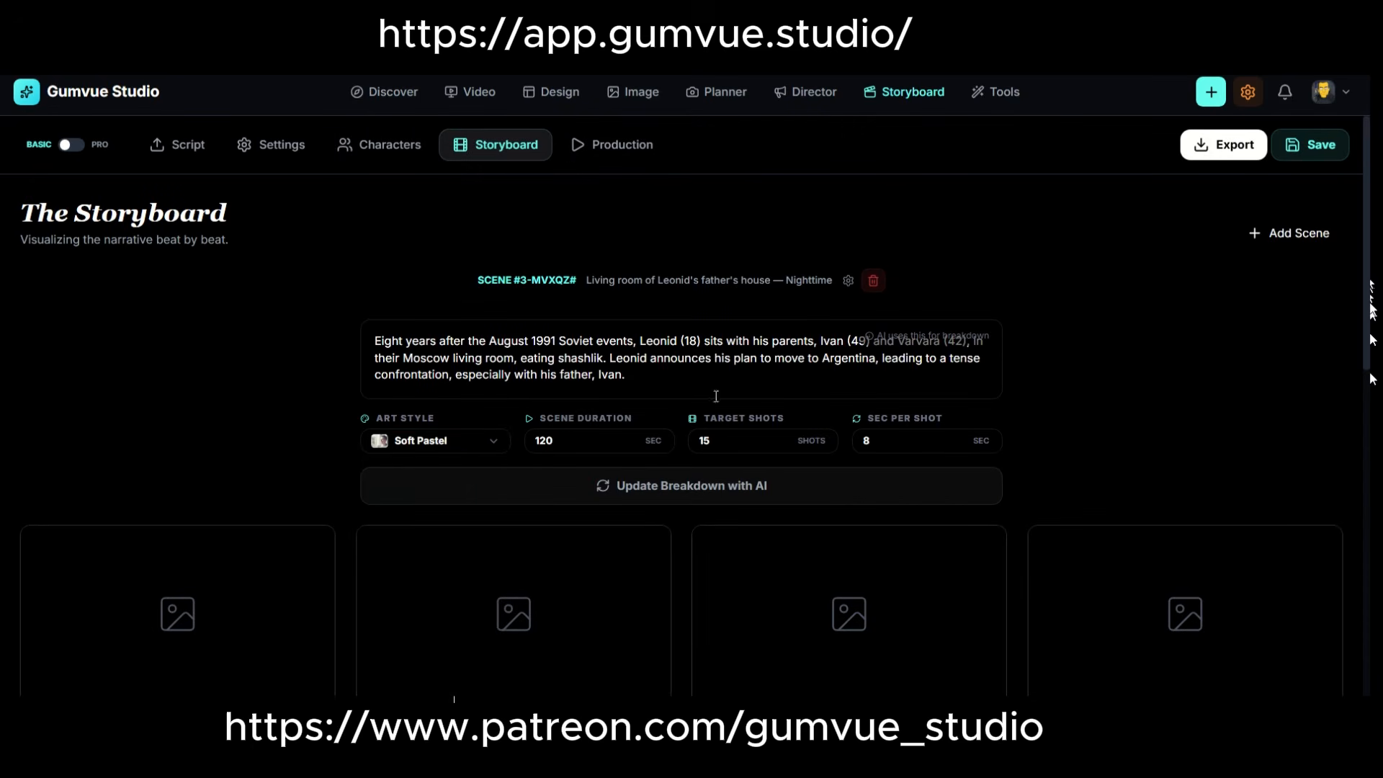
drag(1372, 317, 1363, 222)
scroll(529, 353, down, 3)
scroll(504, 360, up, 1)
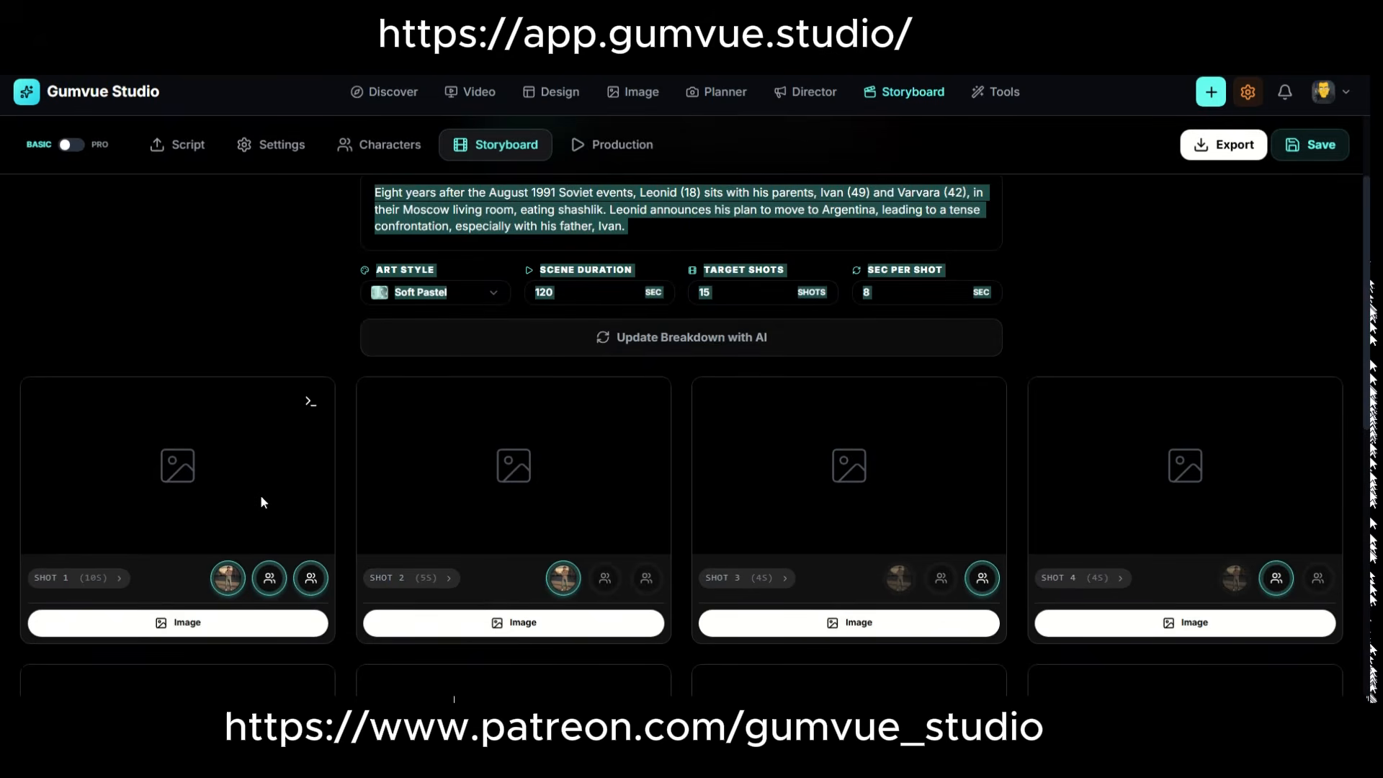
Expand shot 2's settings and open the AI image generator for that shot.
scroll(160, 621, down, 4)
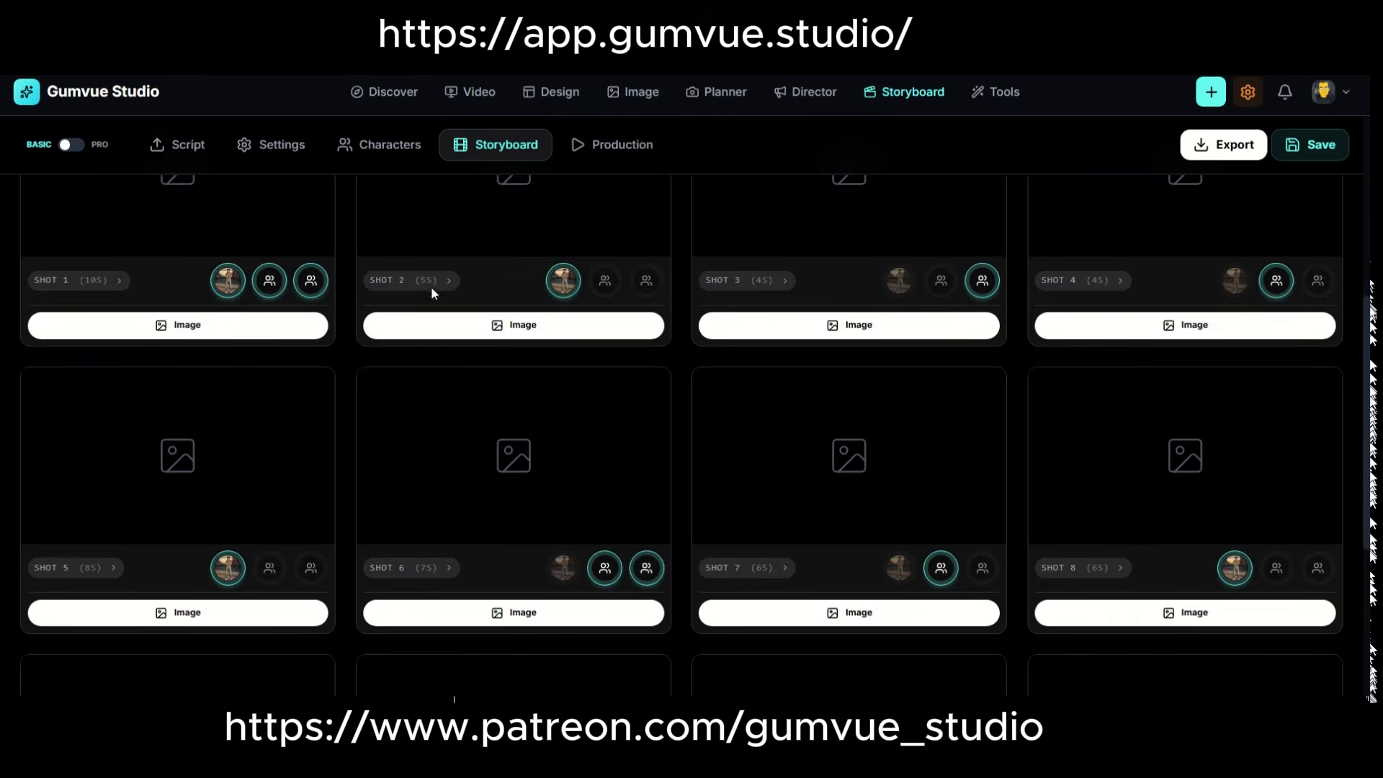
click(431, 281)
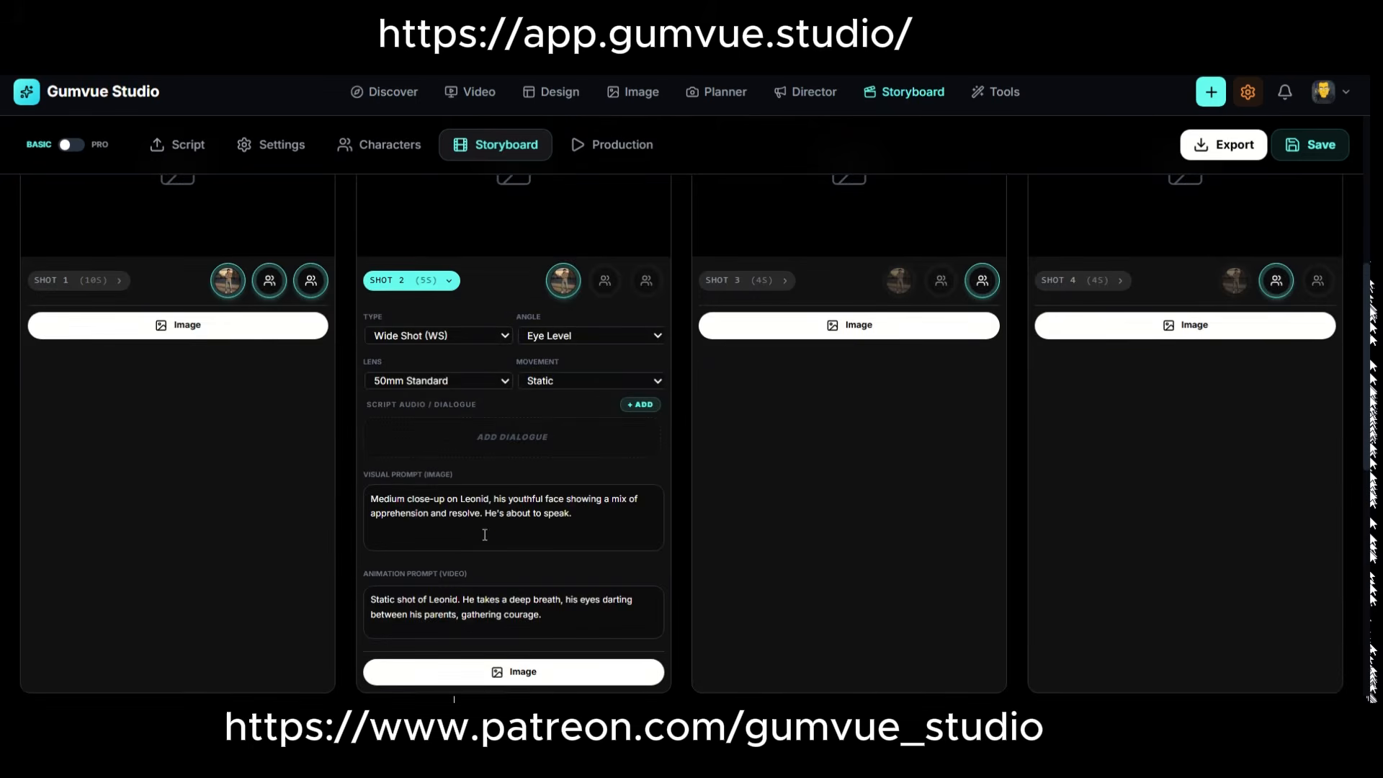
scroll(522, 612, down, 2)
click(516, 531)
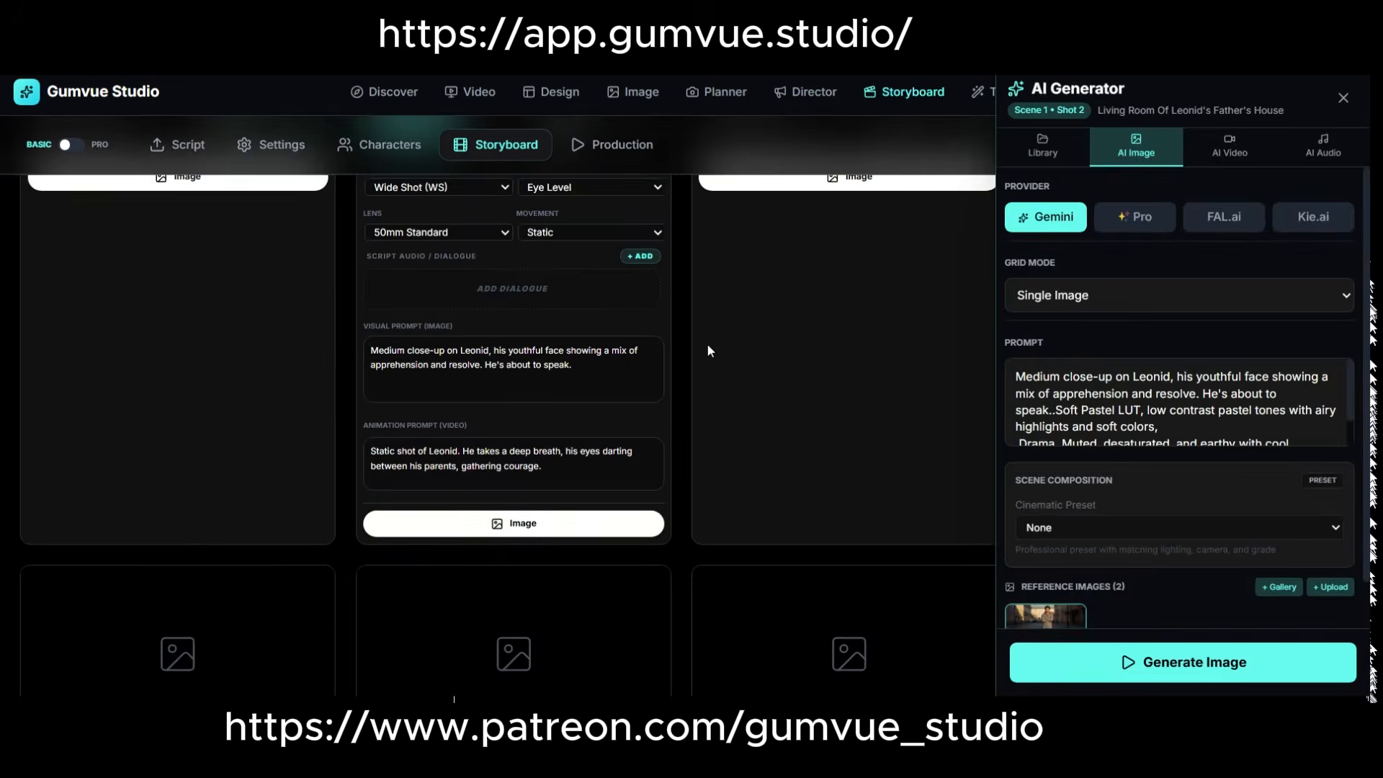
Review shot 2's prompt and reference images, and generate its image with Gemini in Single Image mode.
scroll(1086, 404, down, 1)
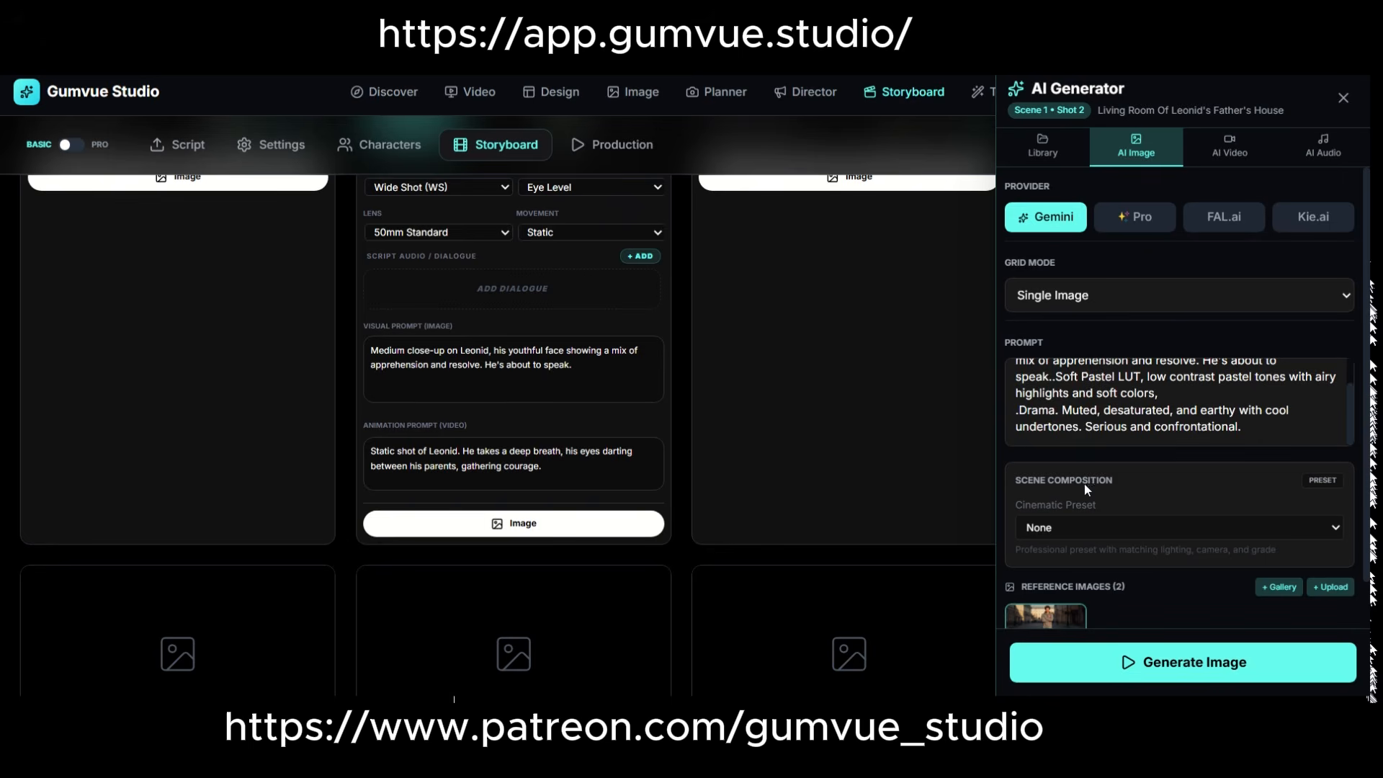
scroll(1085, 479, down, 1)
scroll(1074, 554, up, 1)
scroll(1102, 423, up, 1)
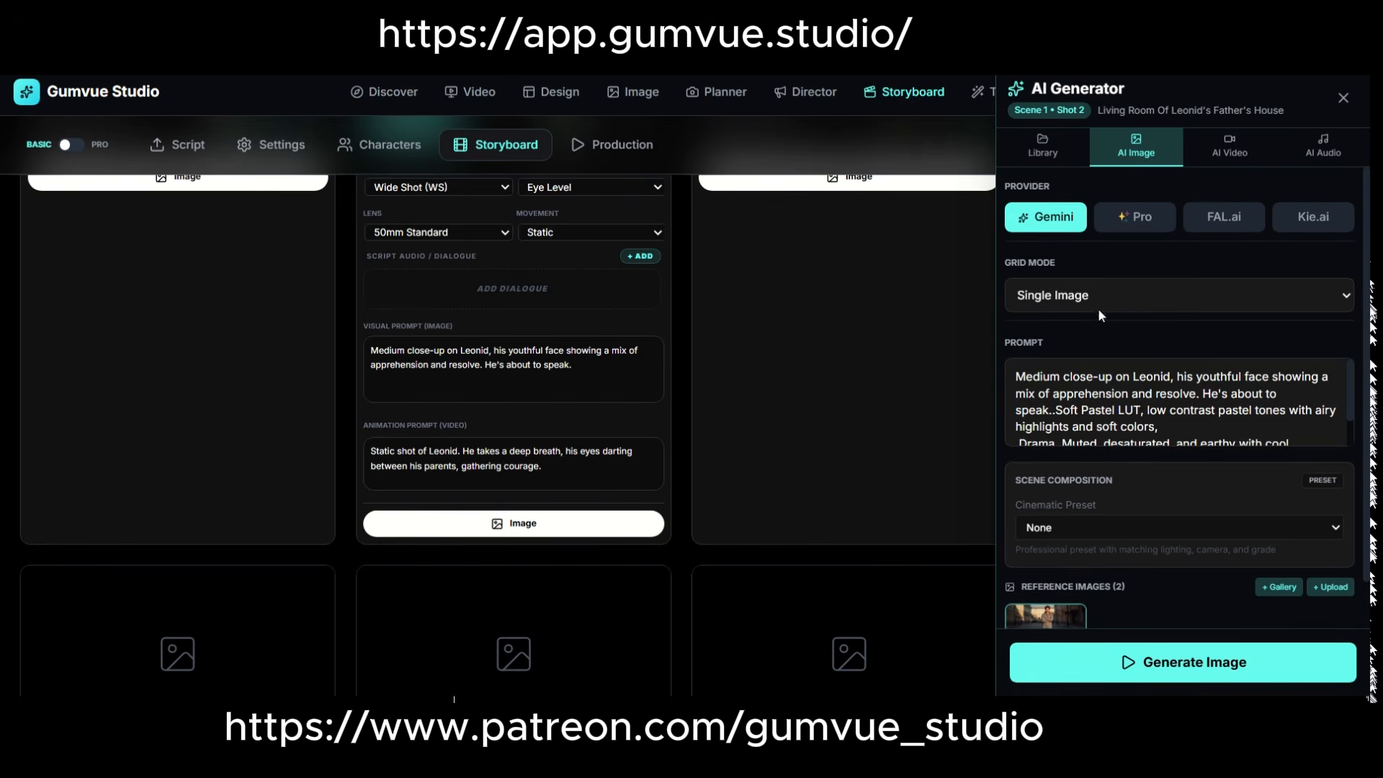
scroll(1102, 428, down, 1)
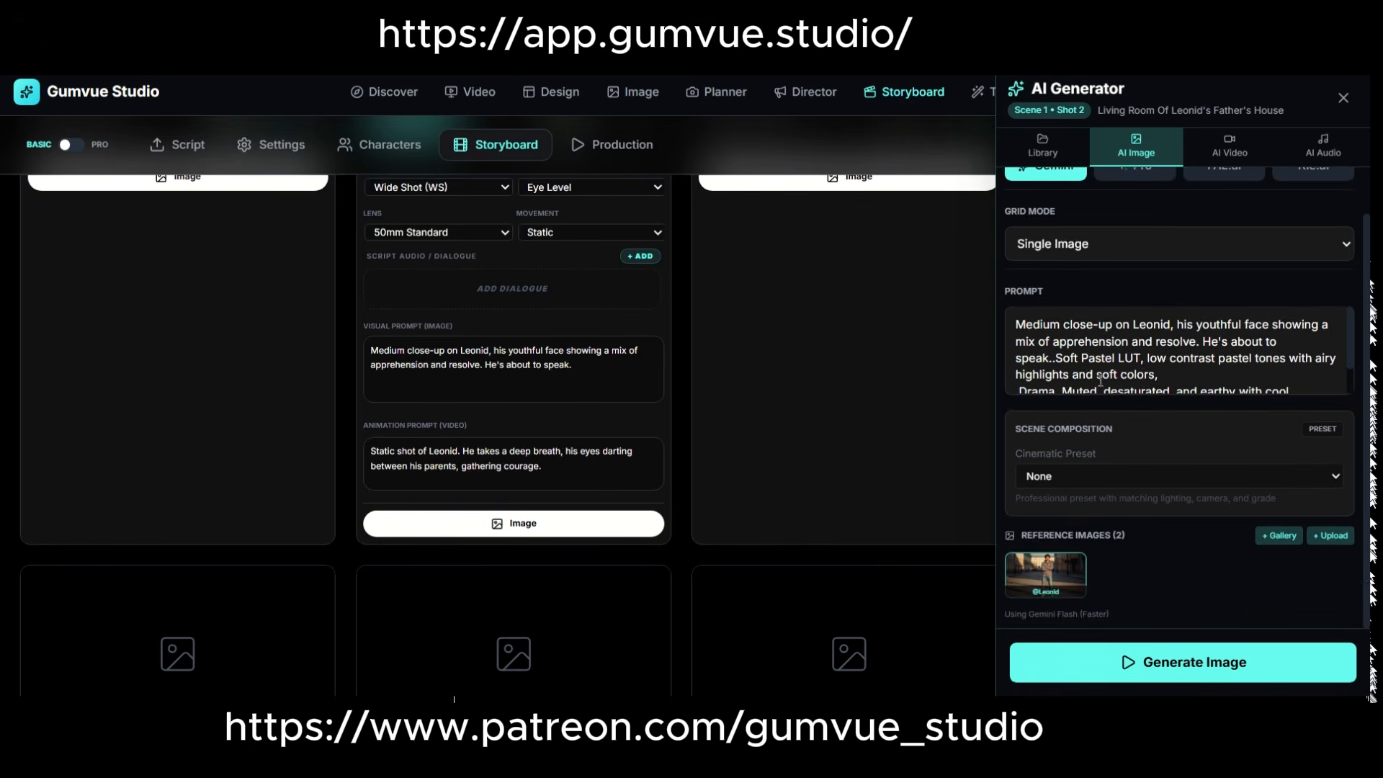
click(1158, 667)
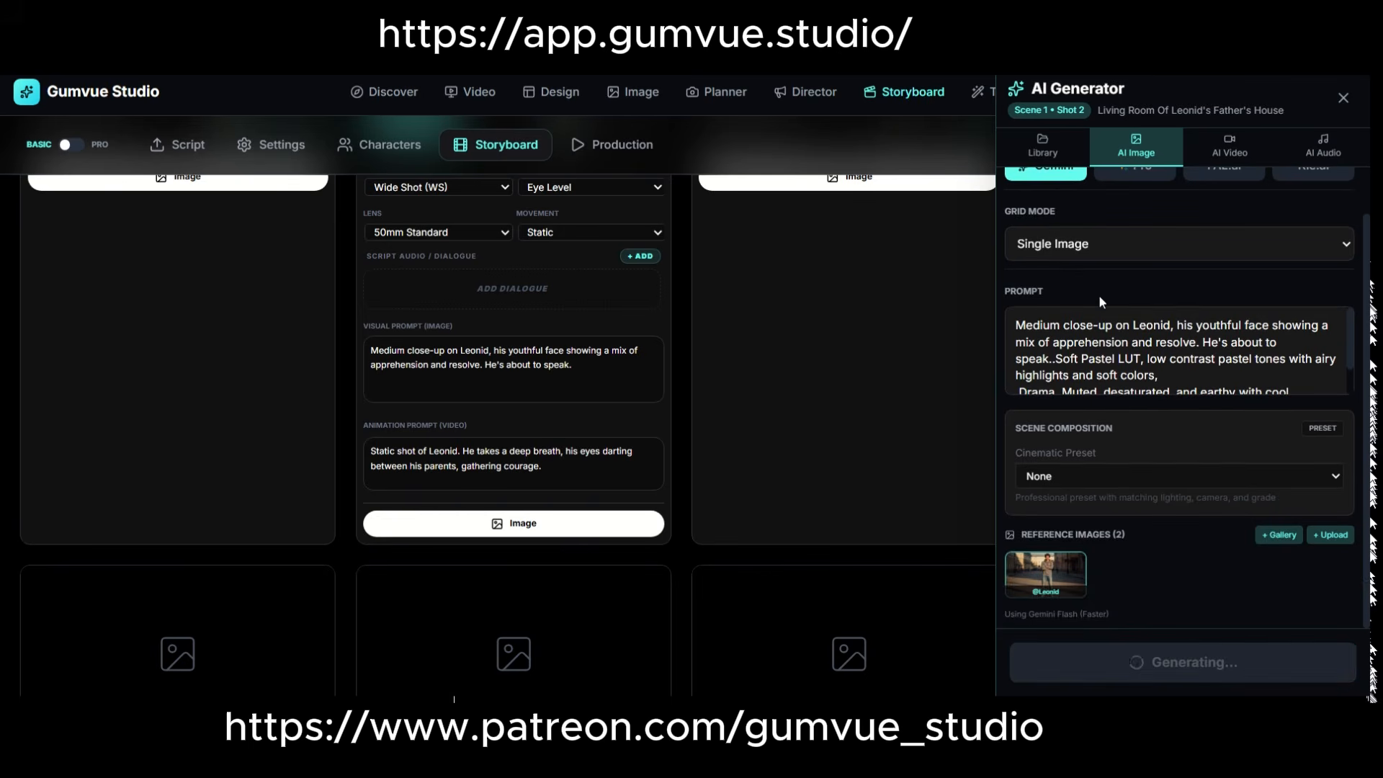
Open shot 2's full details to examine its upscale options, prompts and reference characters, and close them.
scroll(749, 322, up, 6)
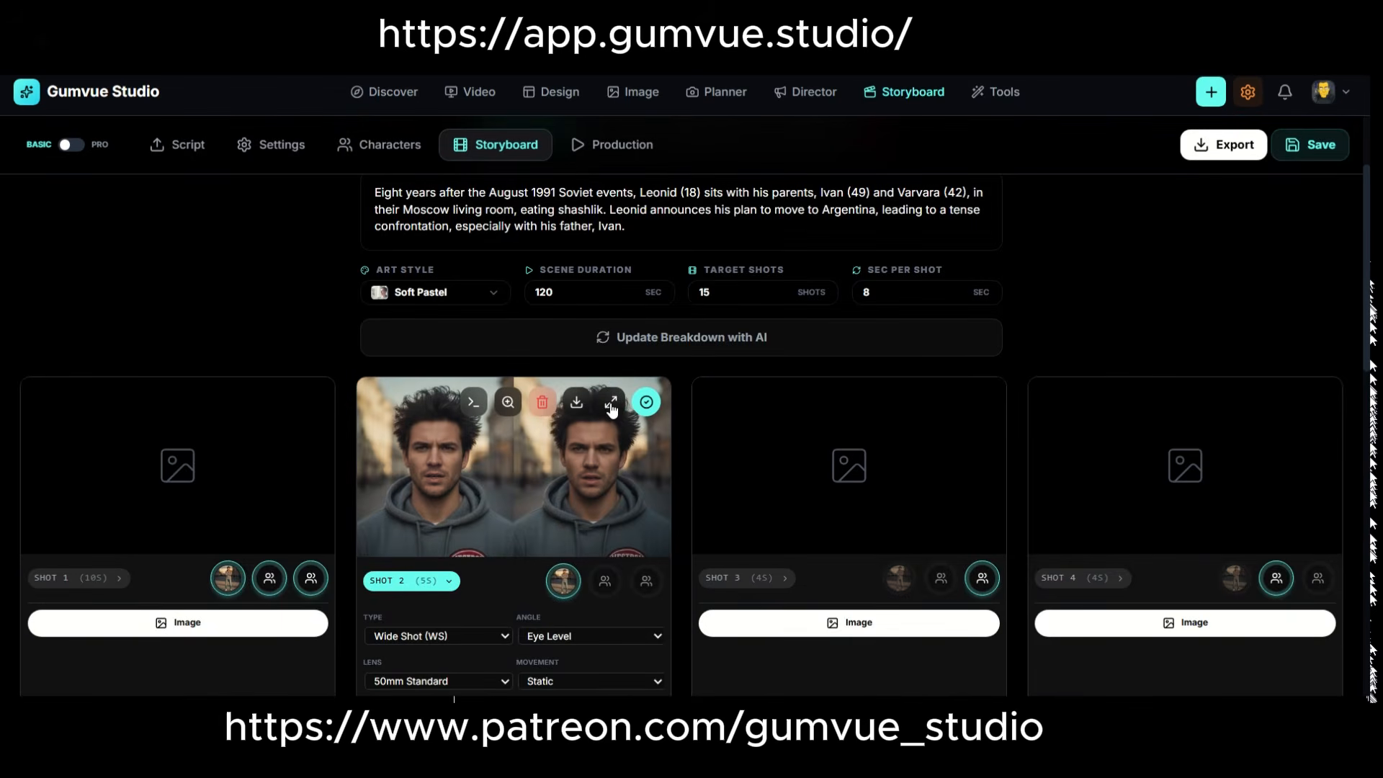
click(596, 422)
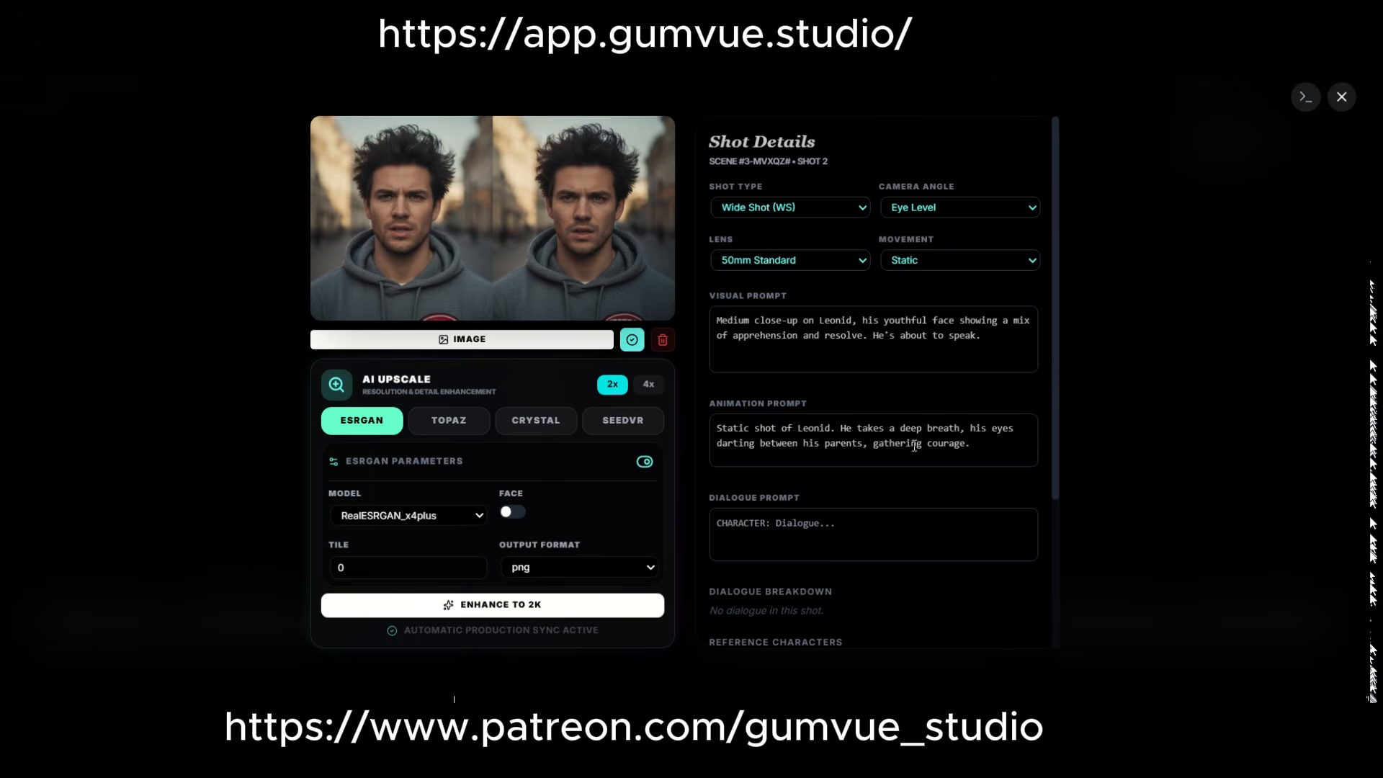
scroll(825, 504, down, 3)
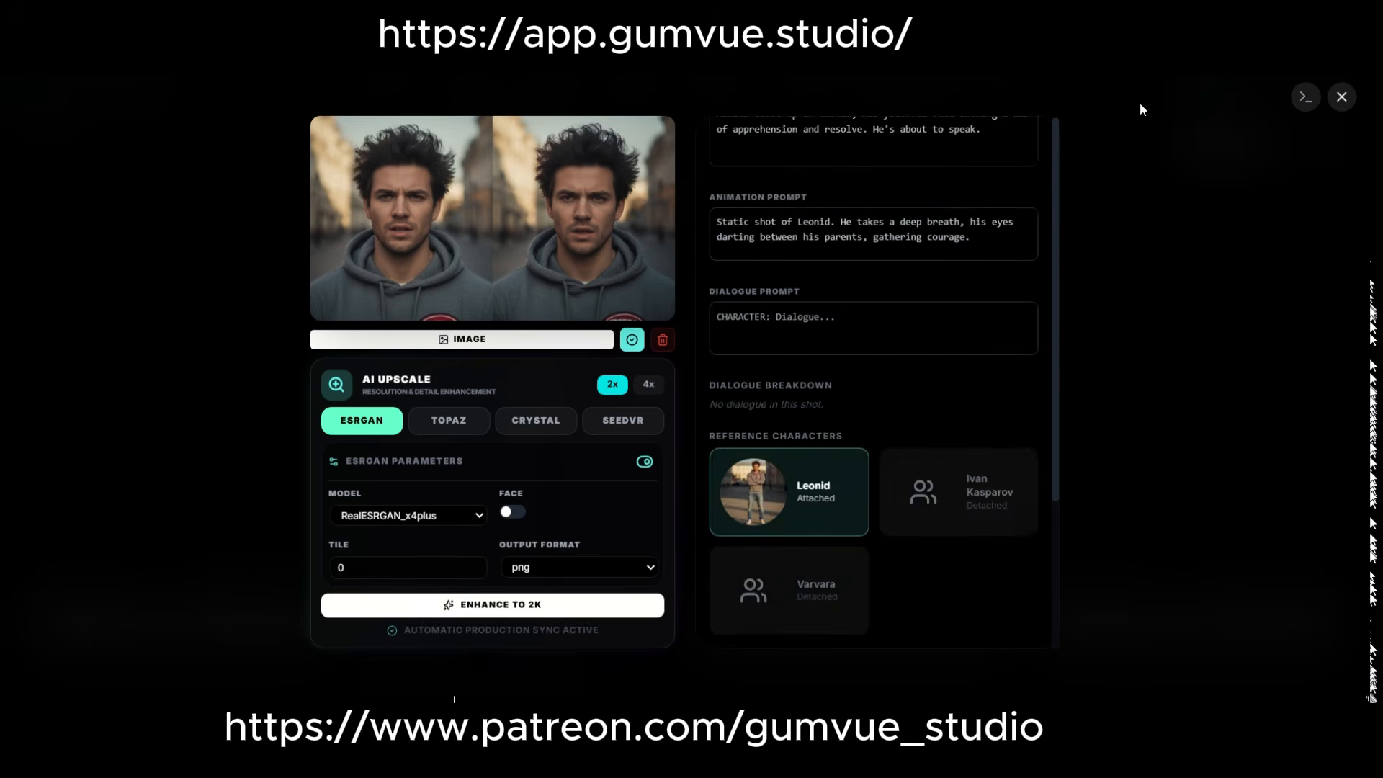
click(1342, 98)
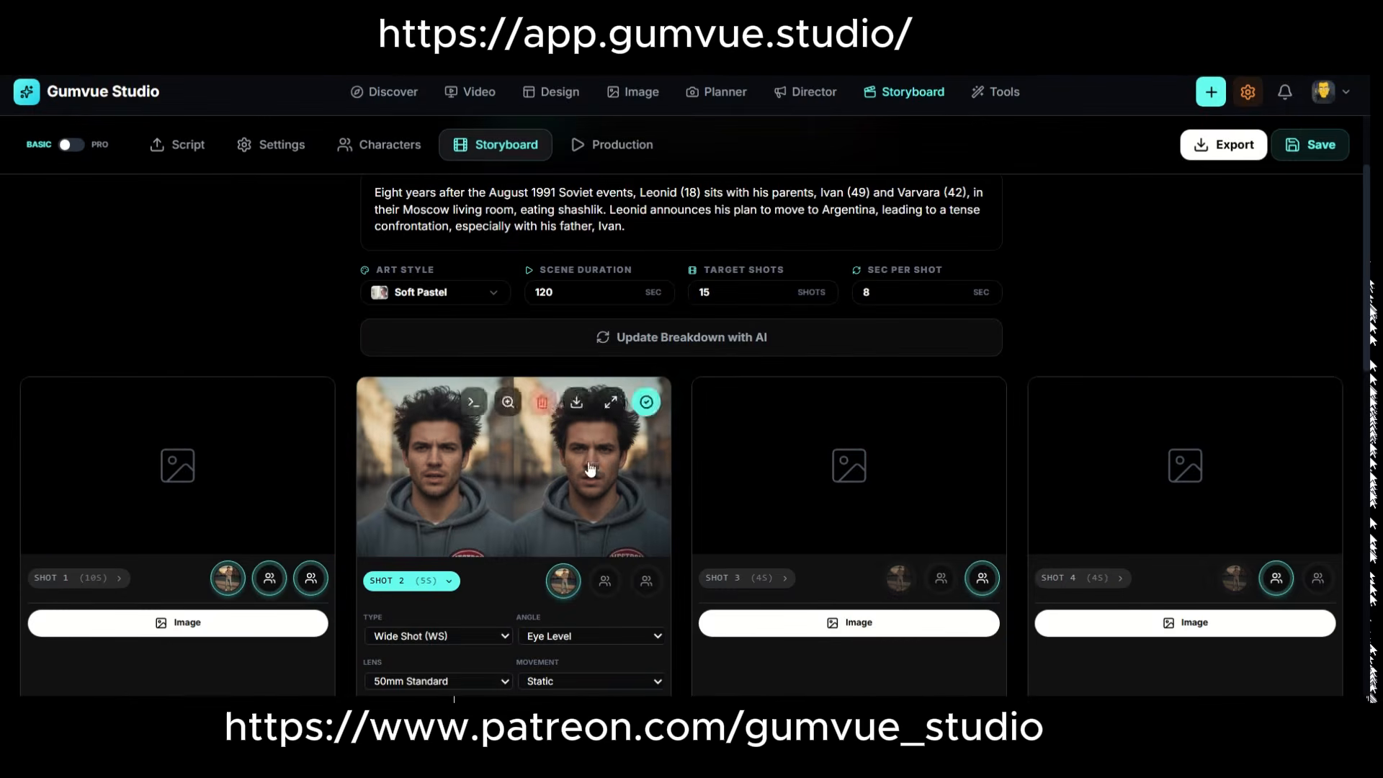
Open shot 2's video render settings in Production and examine the Pro provider's image-to-video configuration.
click(592, 147)
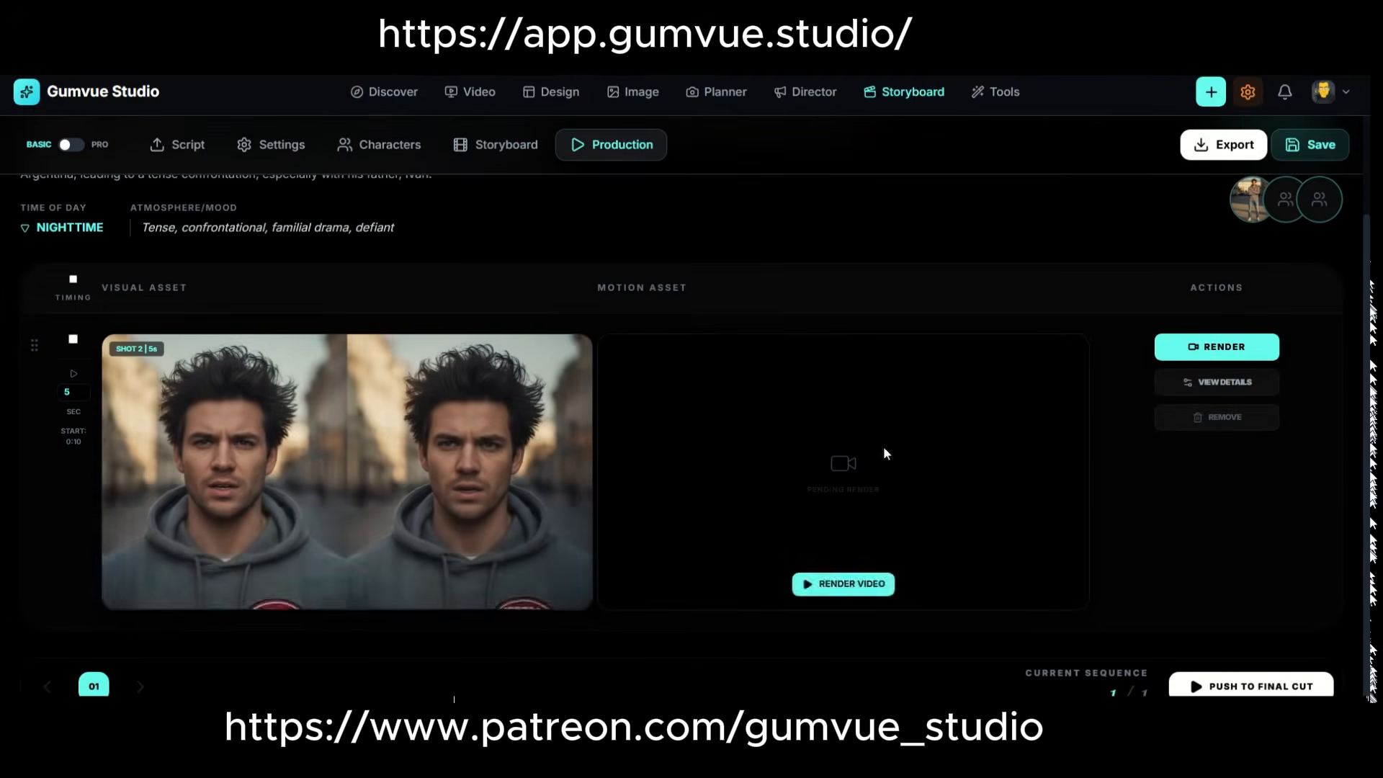
click(1182, 348)
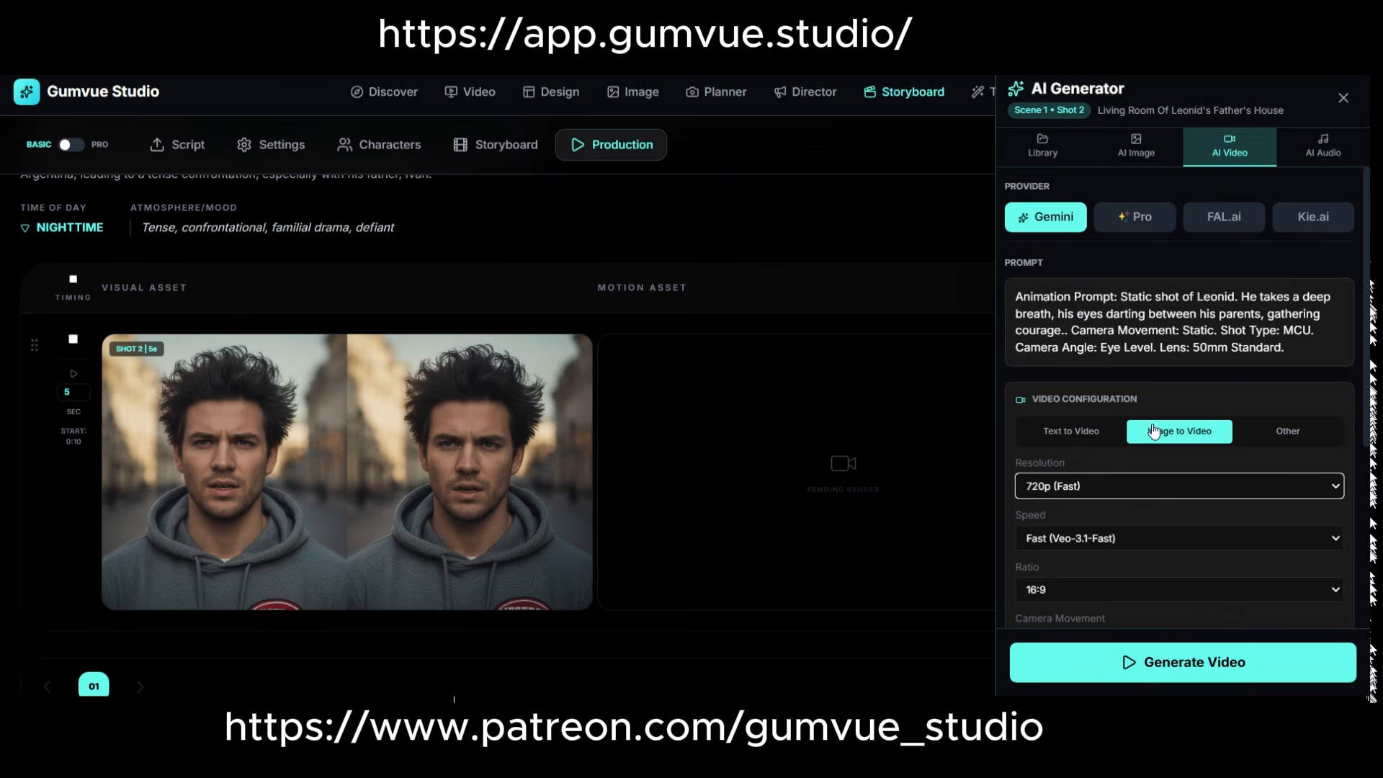
click(1135, 217)
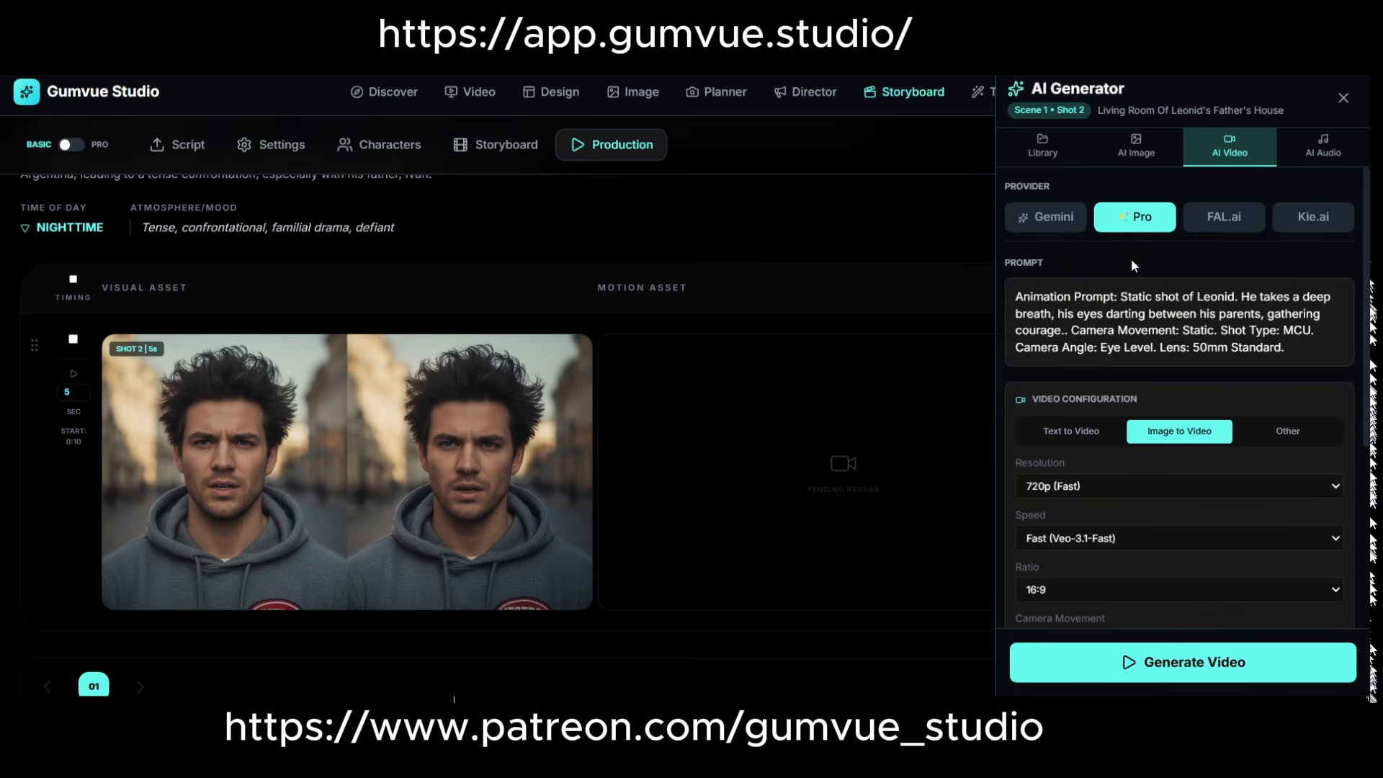
click(1125, 521)
click(1122, 495)
click(1102, 508)
Examine the FAL.ai and Kie.ai image-to-video models for shot 2, and close the video generator.
click(1210, 219)
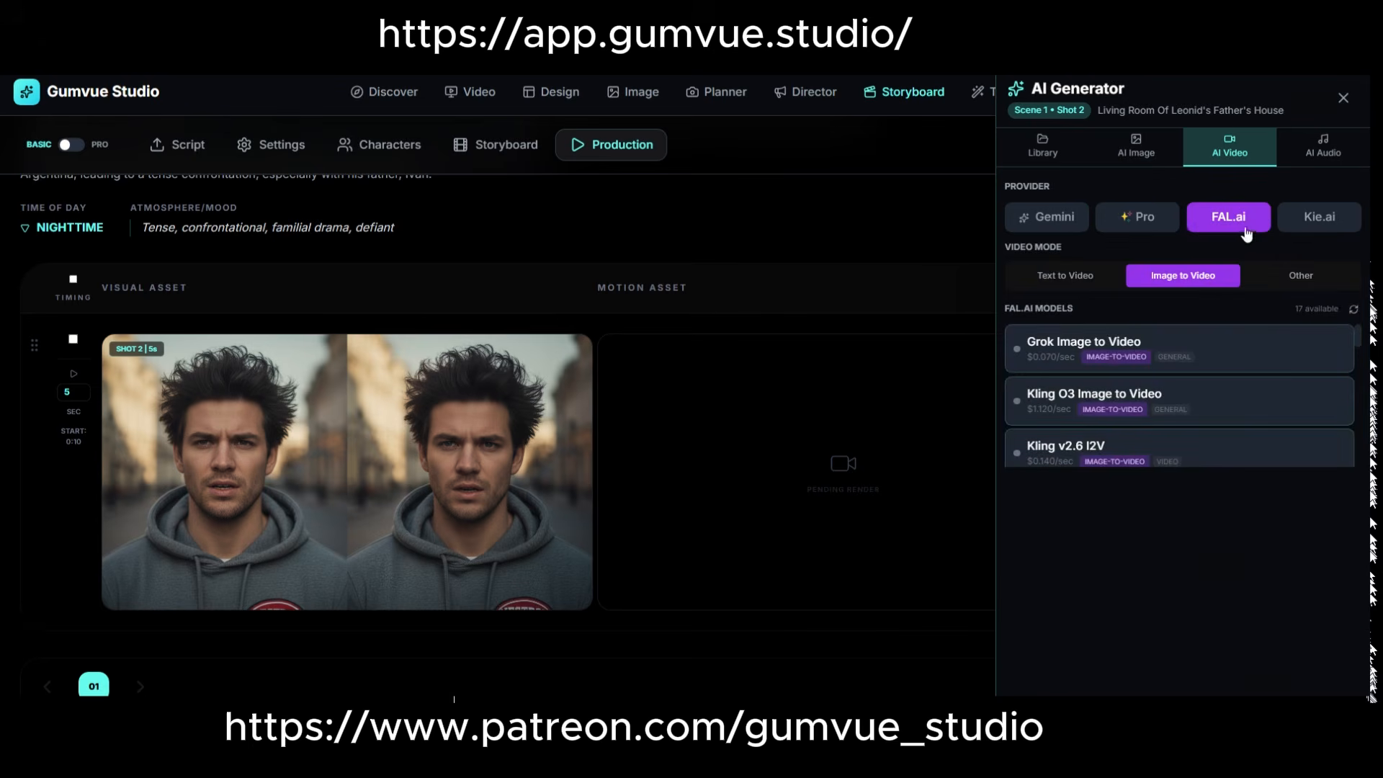
scroll(1094, 353, down, 3)
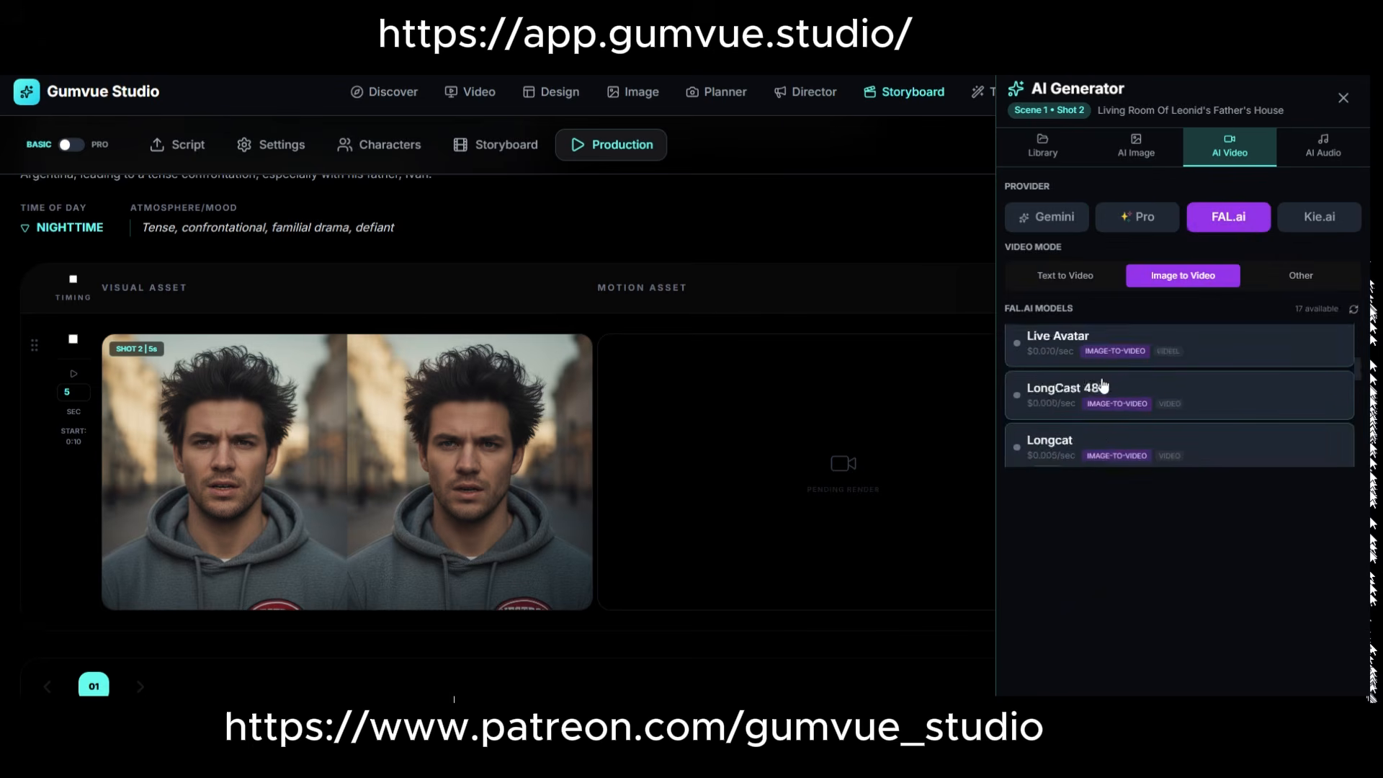
scroll(1102, 364, up, 3)
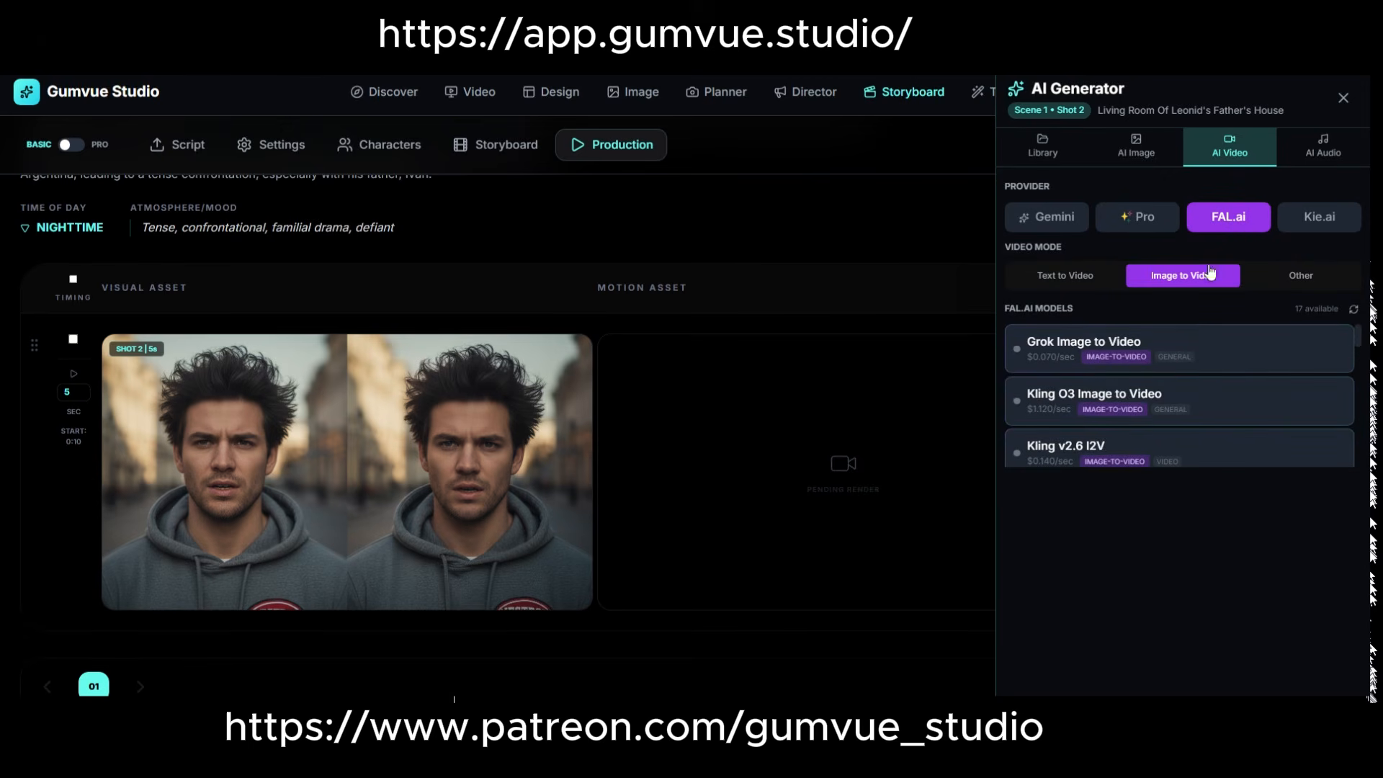
click(1308, 222)
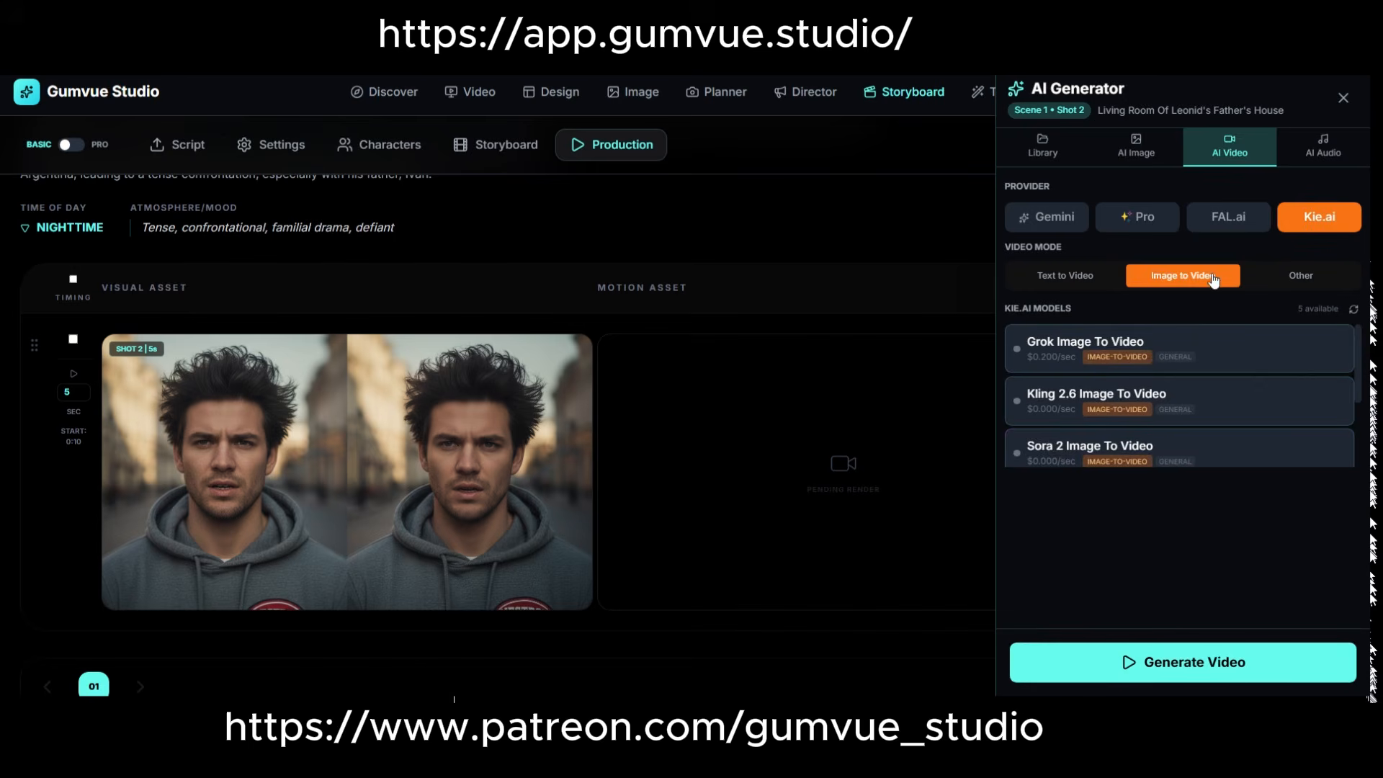
scroll(1094, 376, down, 2)
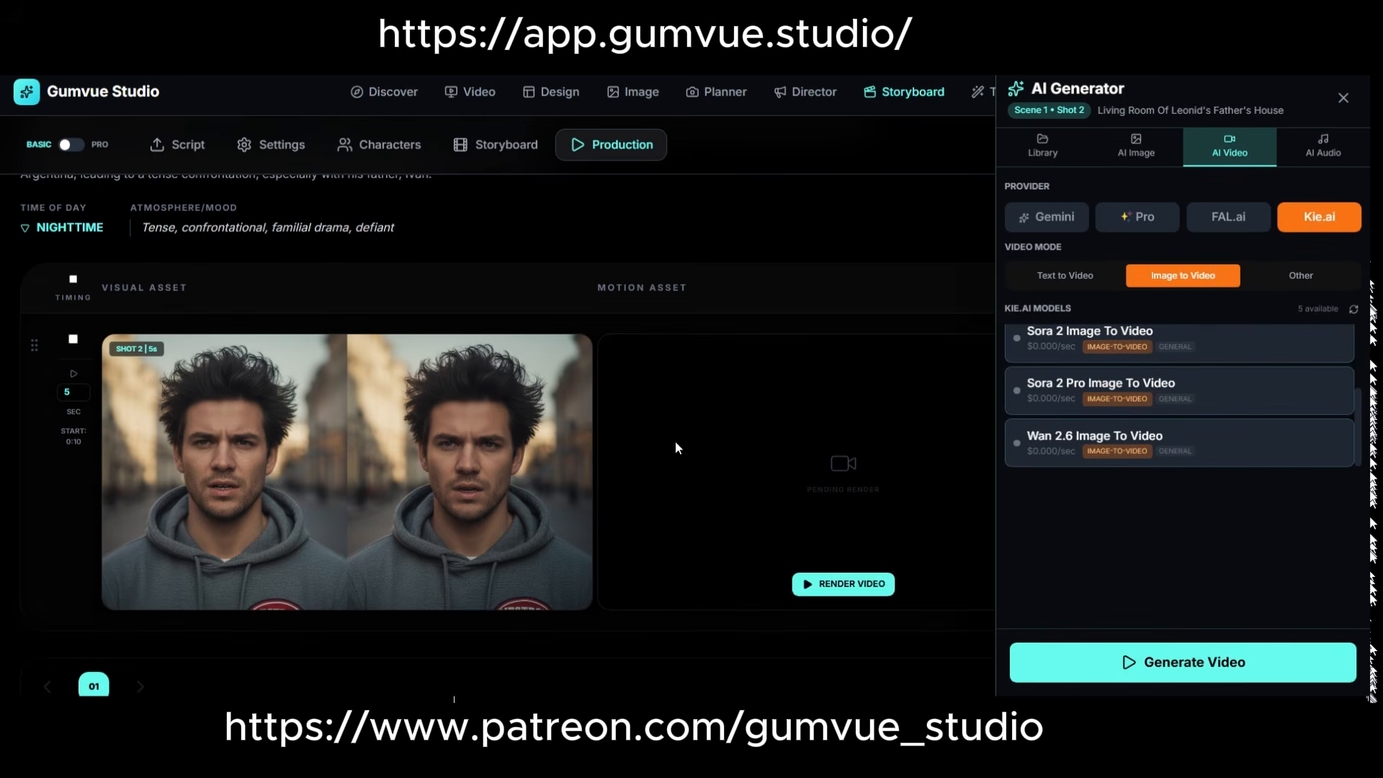
click(1344, 97)
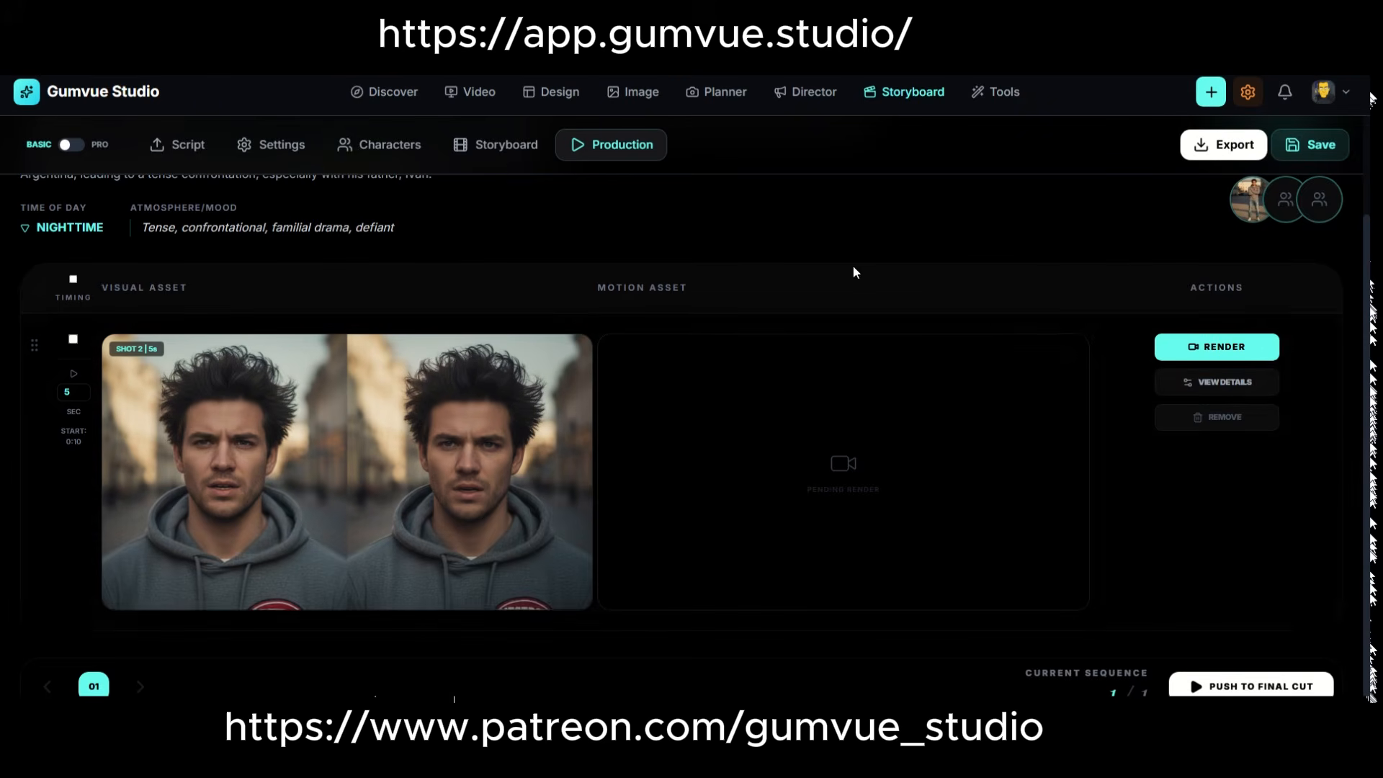
Add a new scene to the storyboard and compare its empty description and breakdown settings with the first scene's.
click(512, 159)
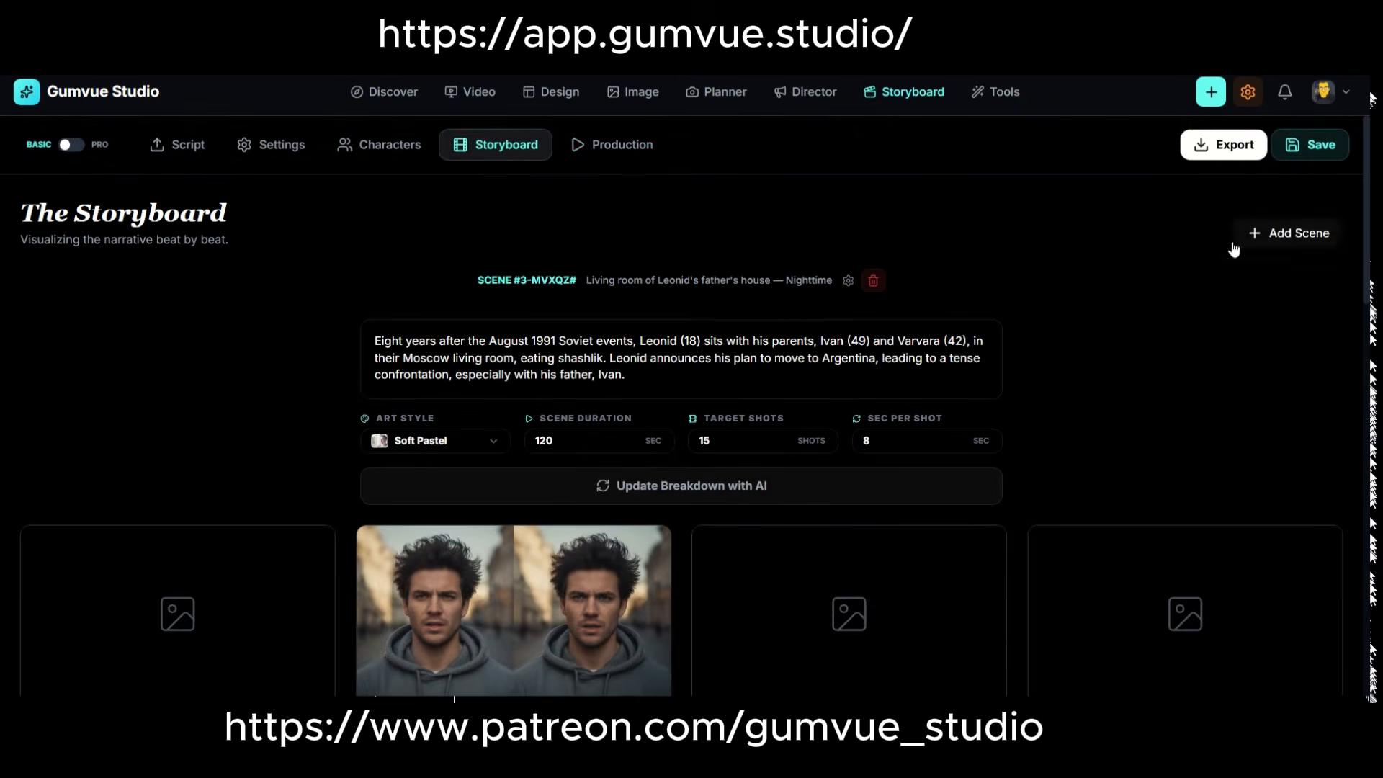
scroll(899, 379, down, 2)
scroll(899, 380, down, 15)
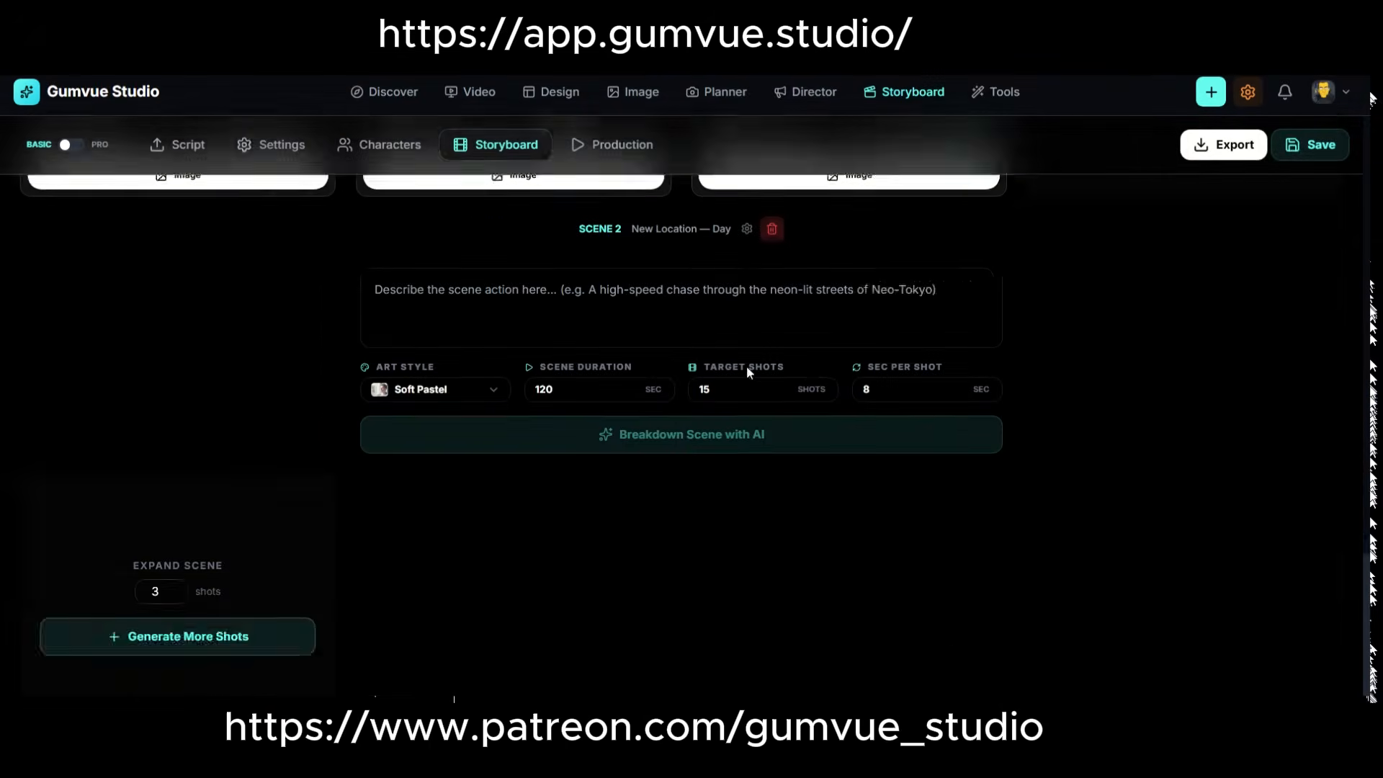
click(512, 275)
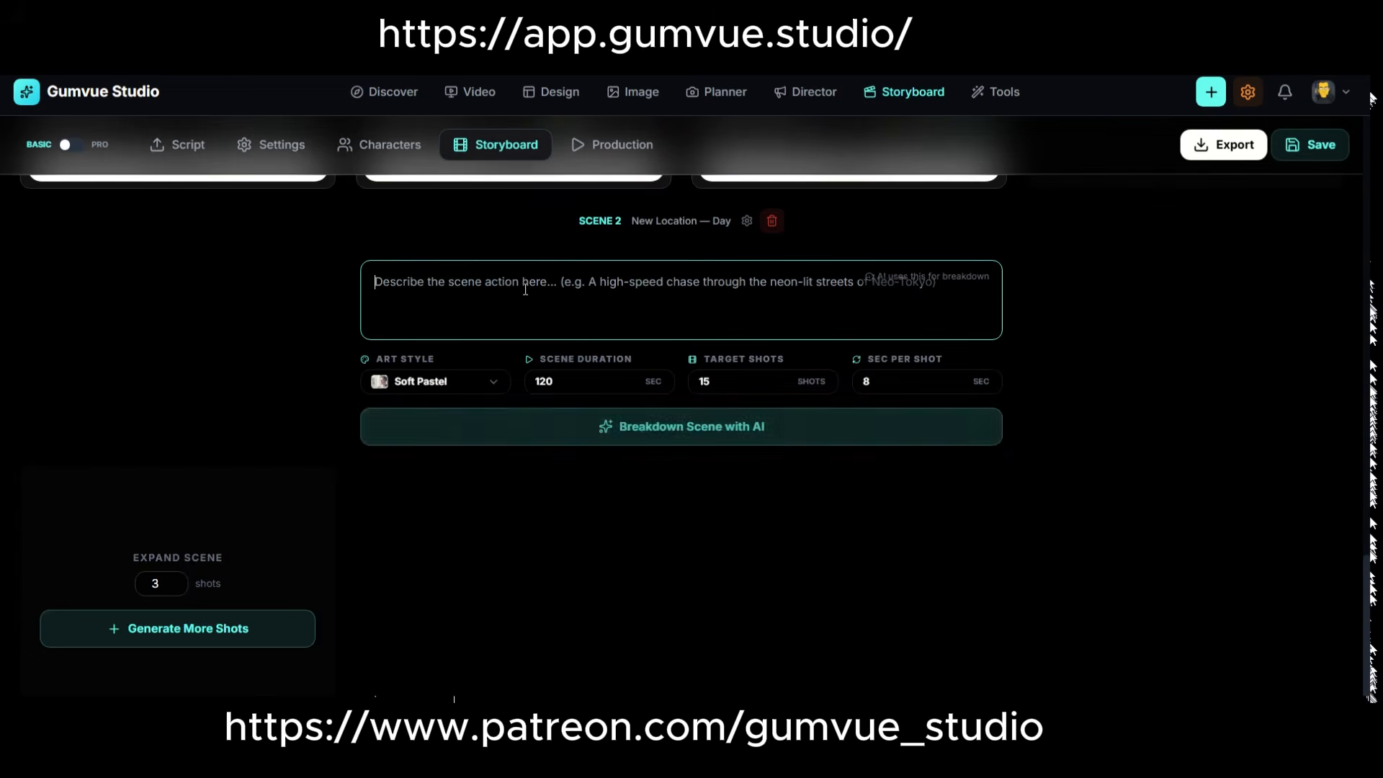
scroll(456, 215, up, 15)
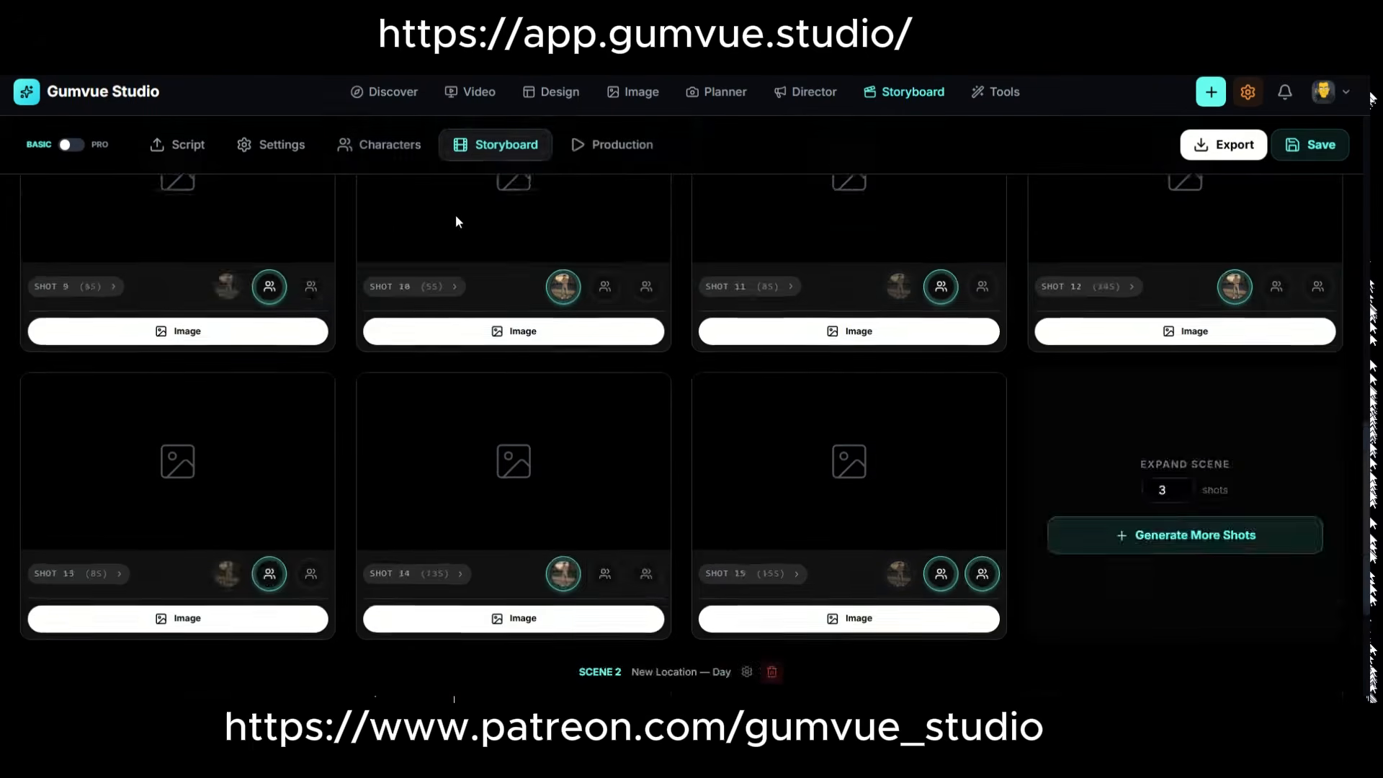
scroll(743, 299, up, 2)
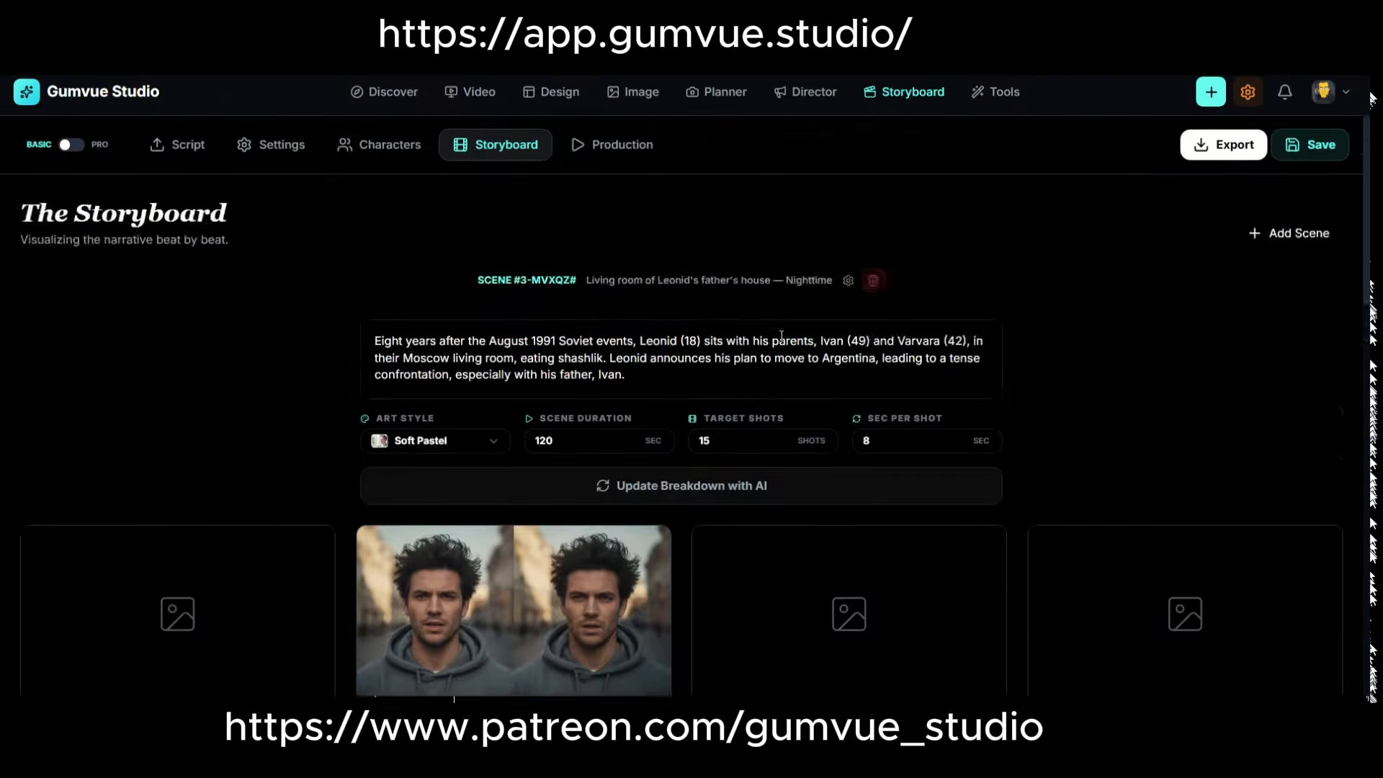
scroll(781, 329, down, 15)
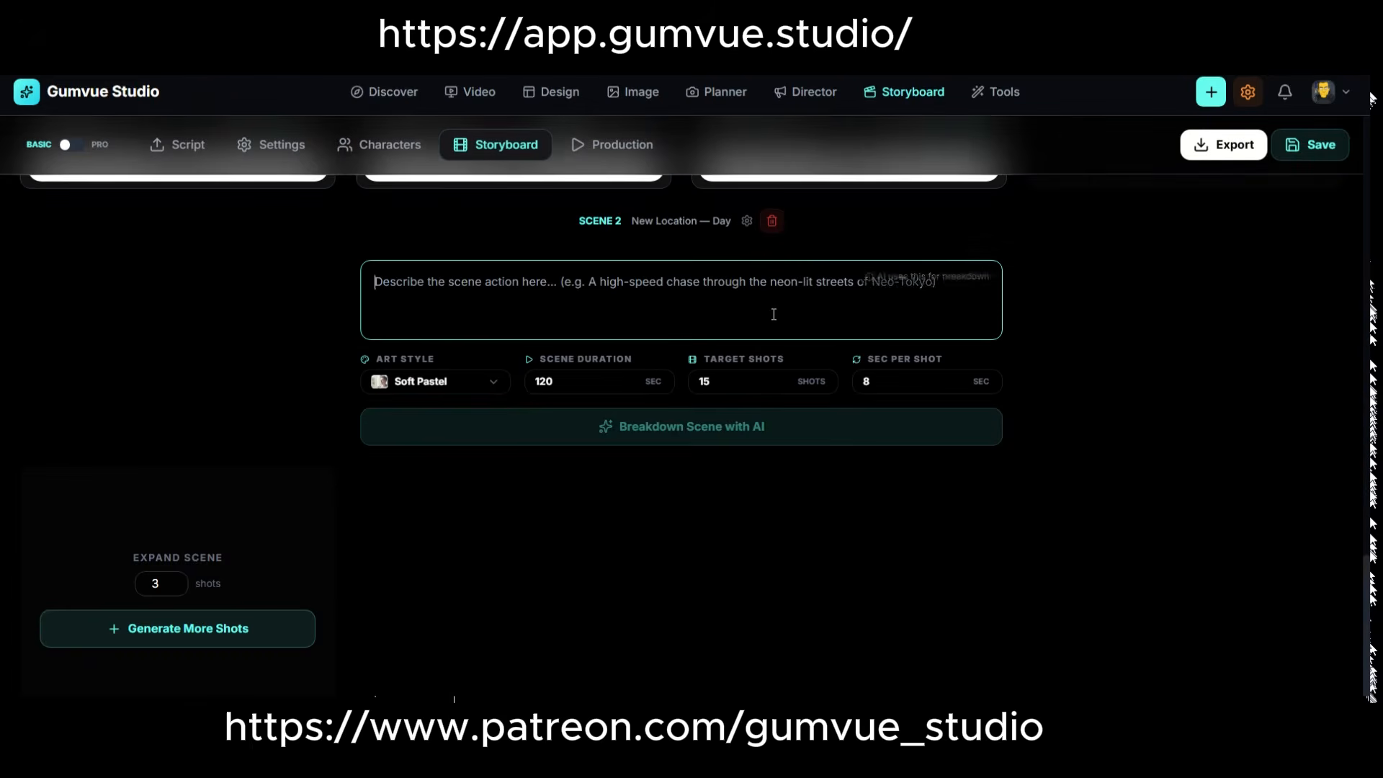
scroll(1088, 299, up, 15)
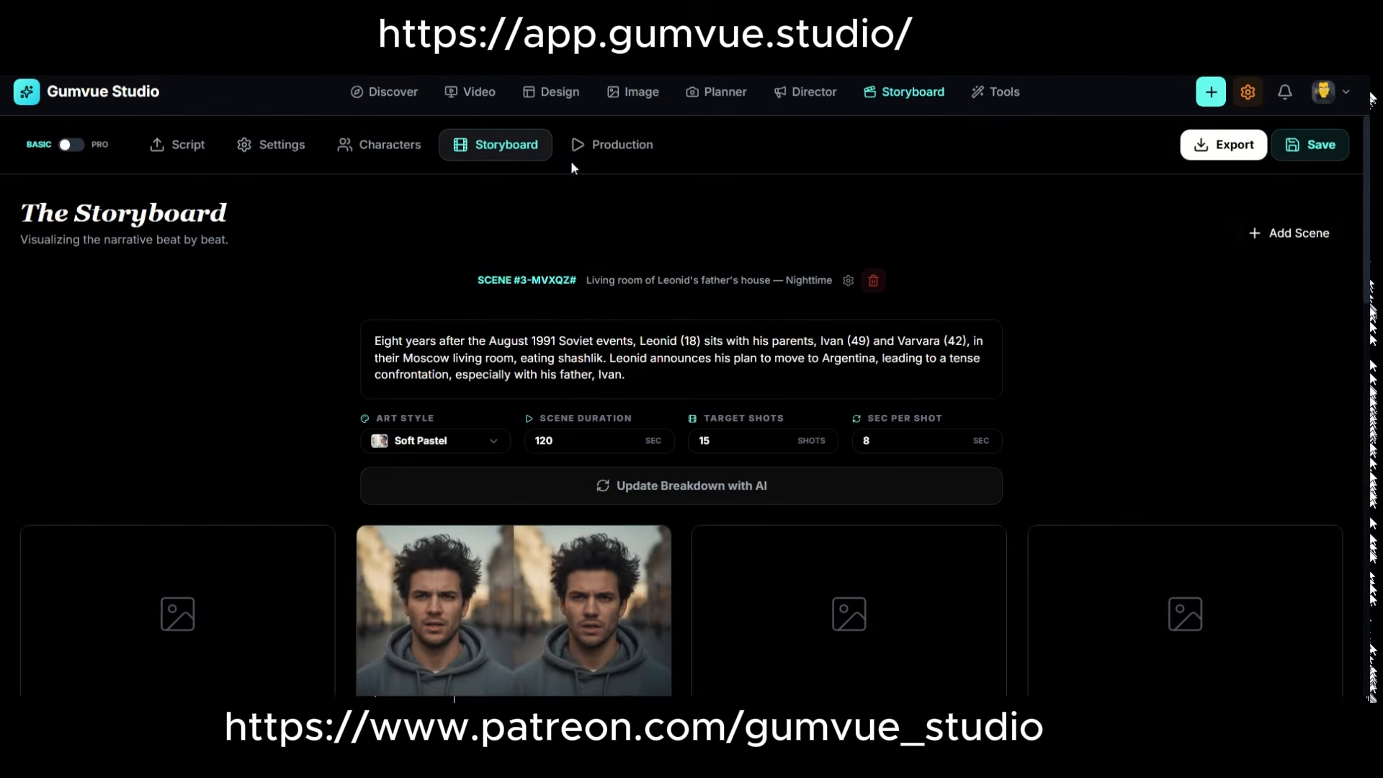
Check shot 2's approval mark and its entry in Production, and return to the storyboard.
click(646, 552)
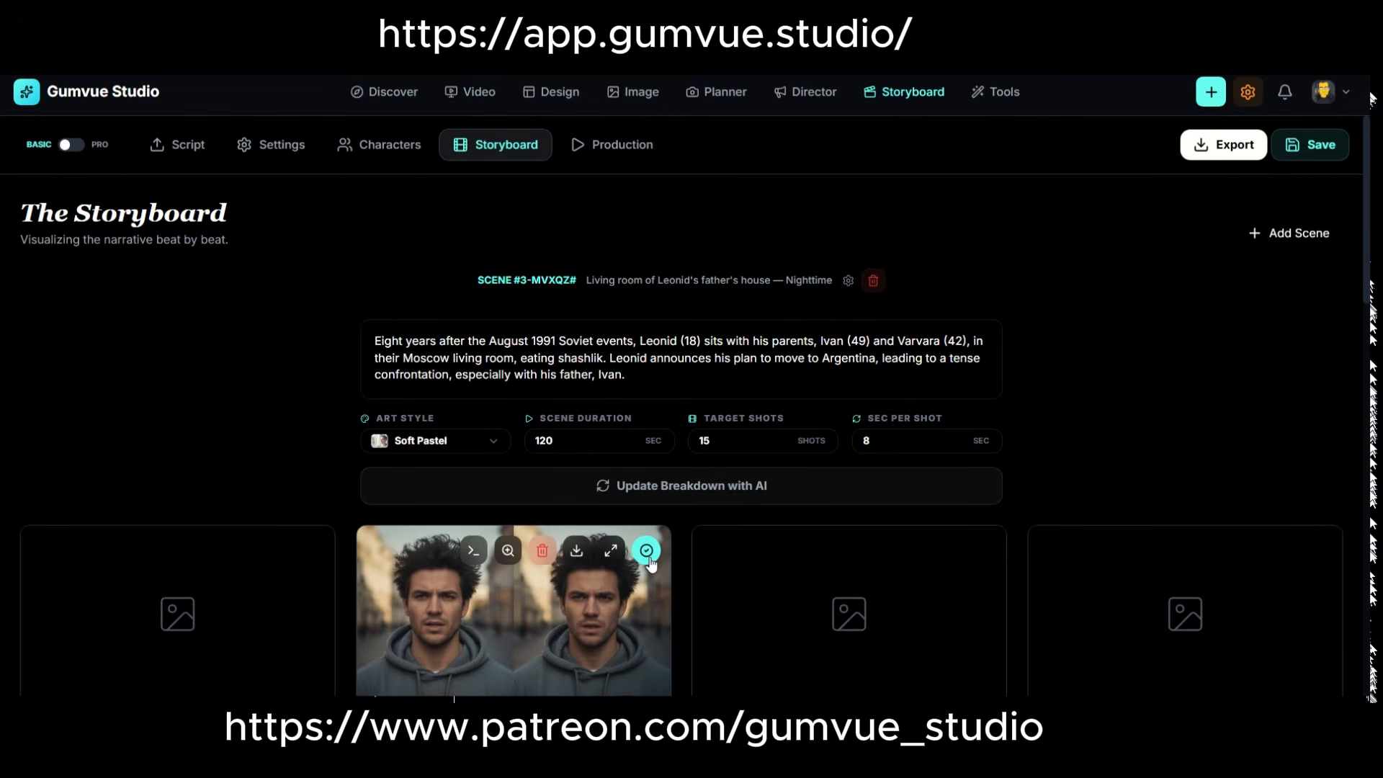
click(612, 145)
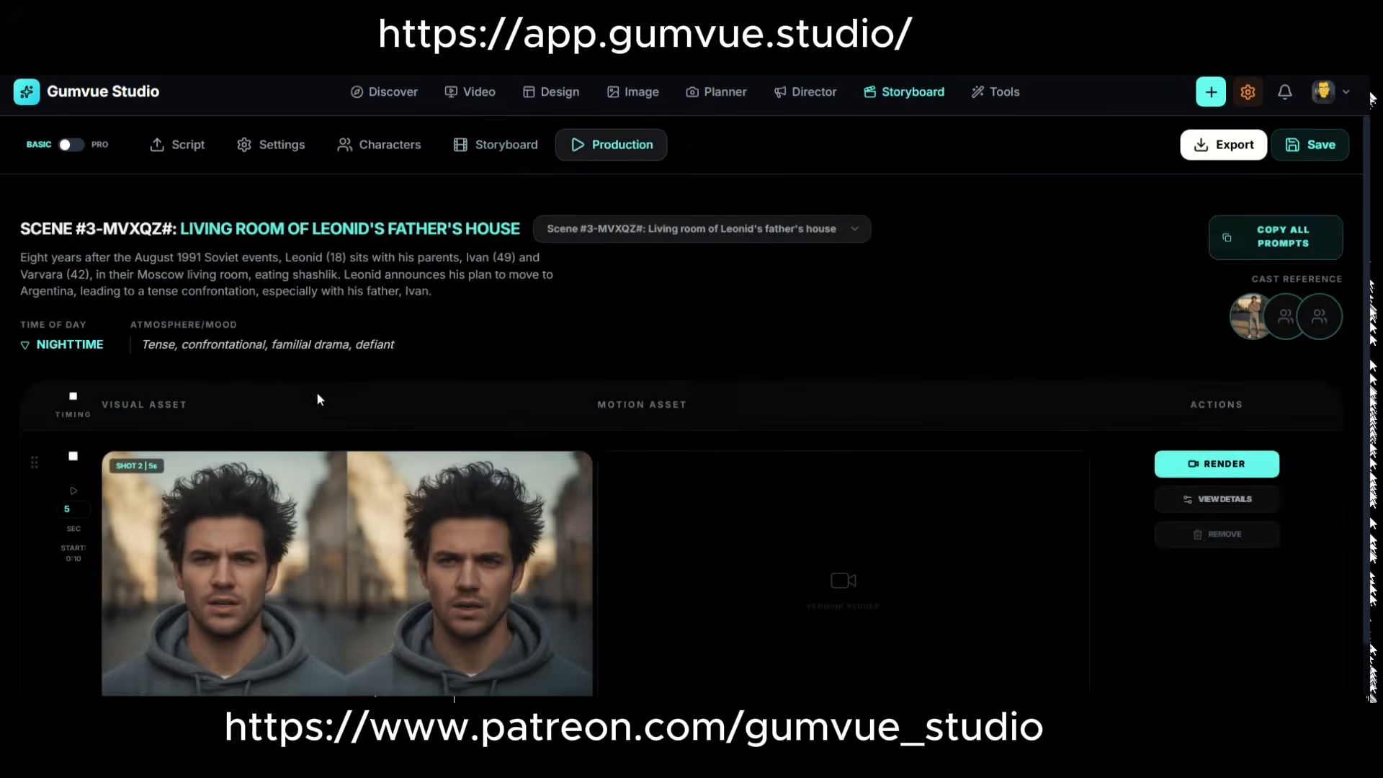
scroll(408, 444, down, 2)
scroll(404, 453, up, 3)
click(497, 145)
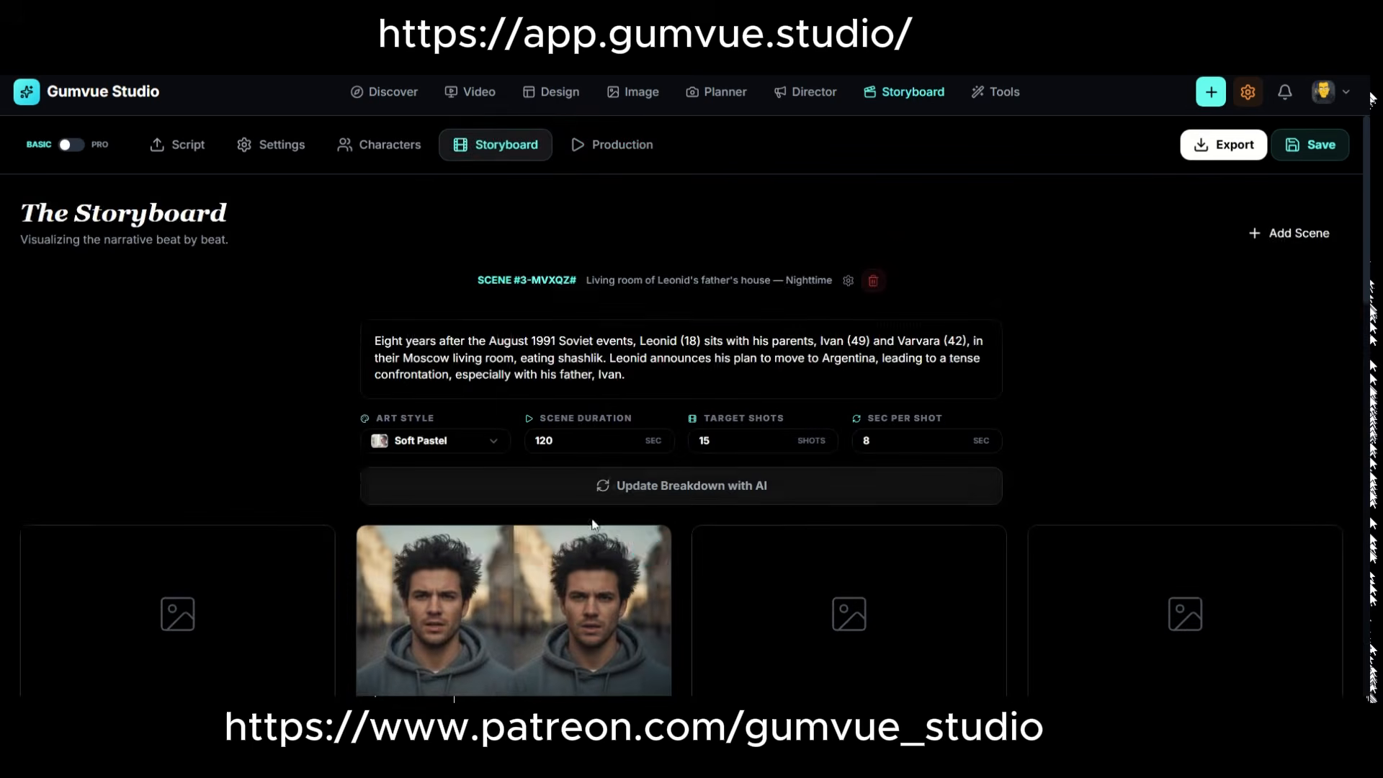
Open shot 2's details and its AI image generator to examine the prompt, scene composition and reference images.
scroll(595, 547, down, 2)
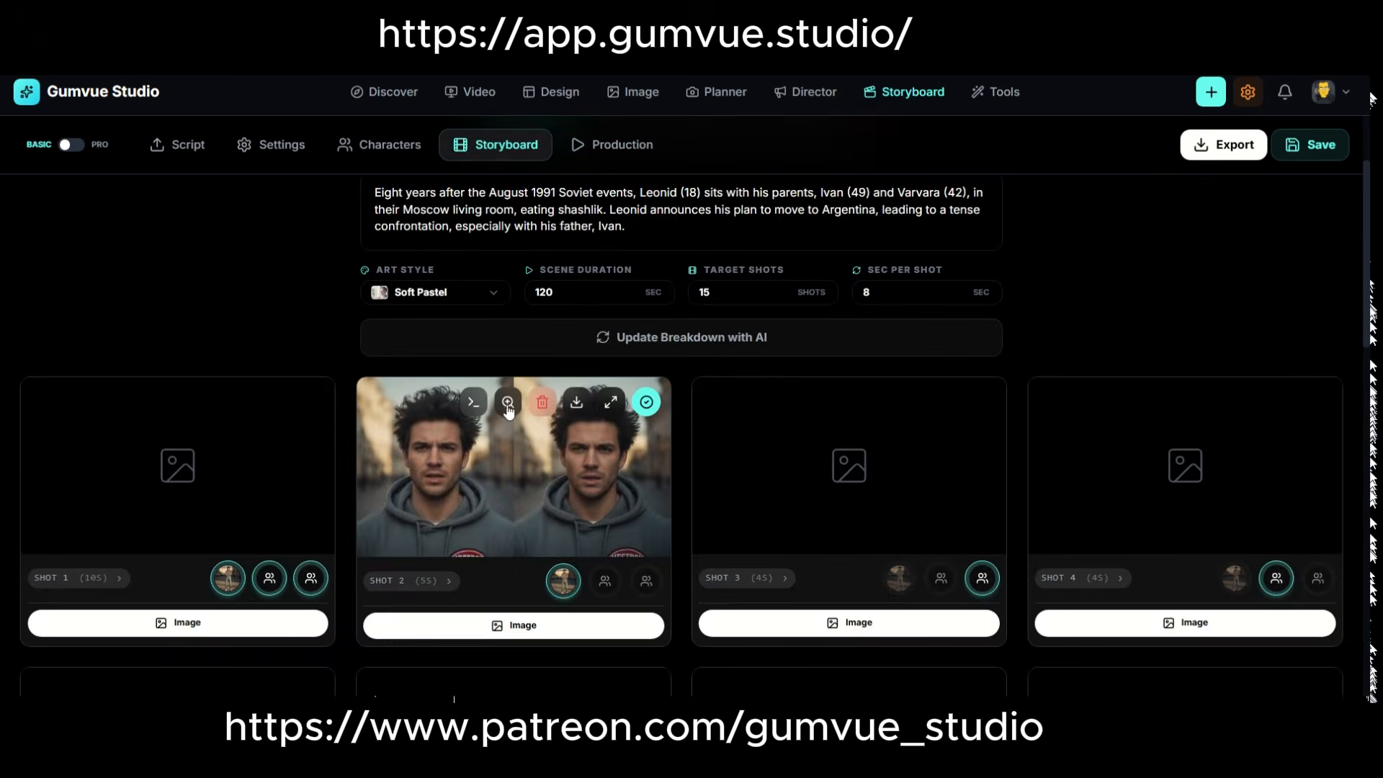
click(589, 416)
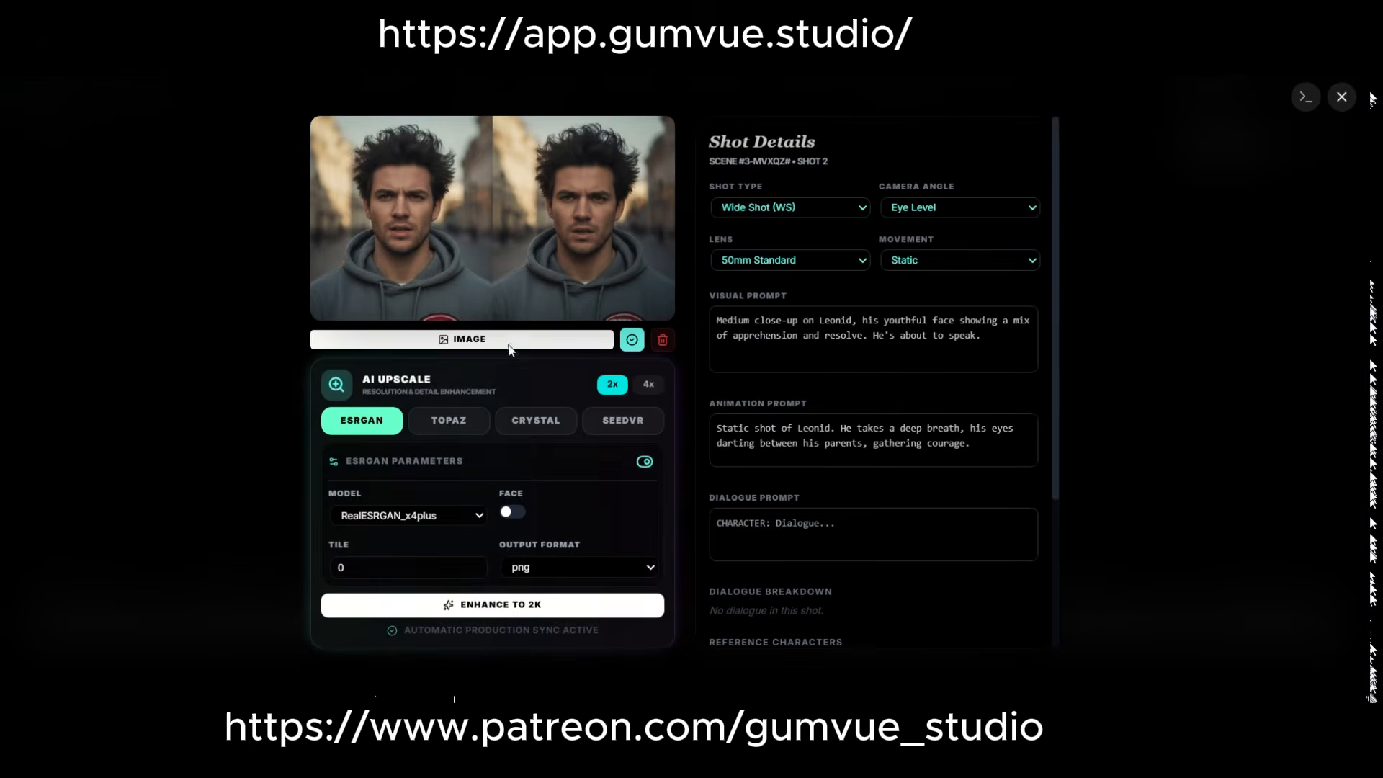
click(526, 339)
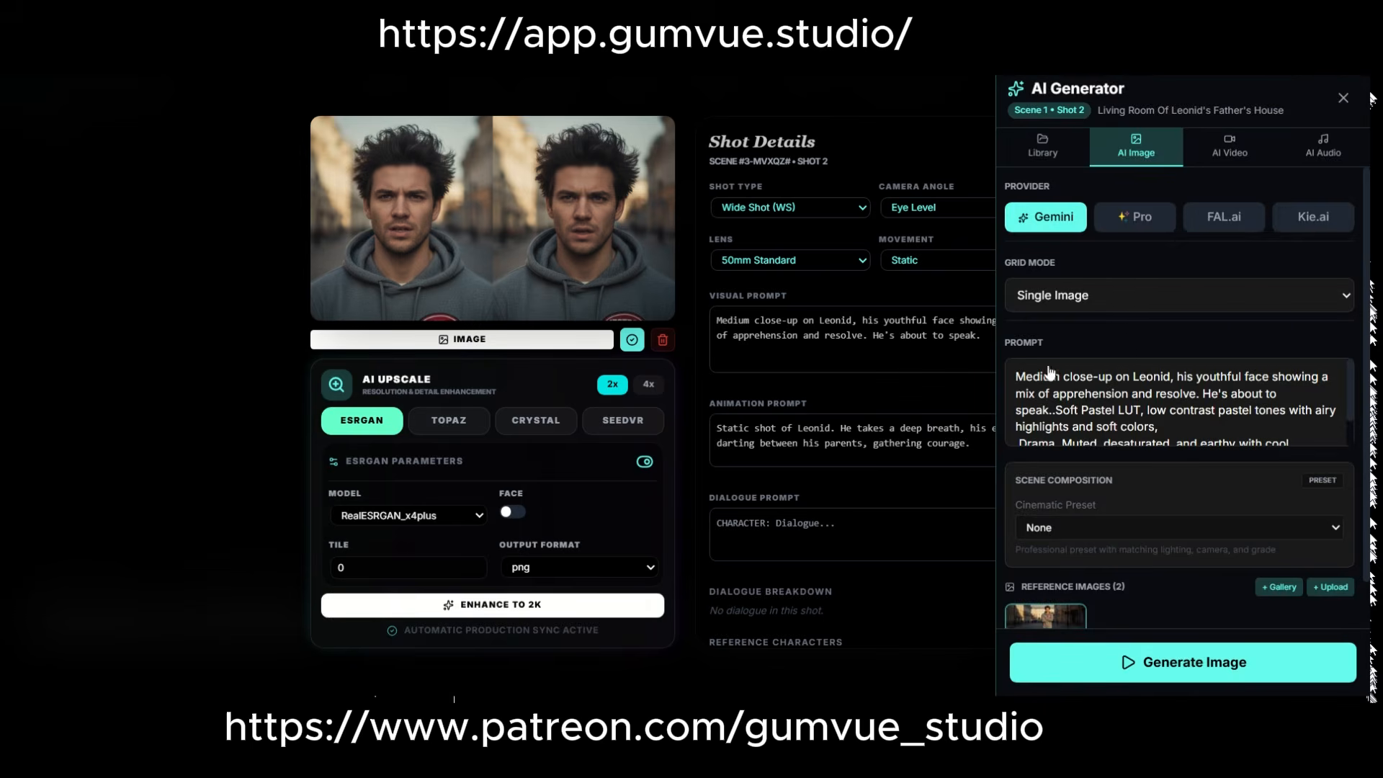
scroll(1050, 372, down, 1)
scroll(1101, 355, down, 2)
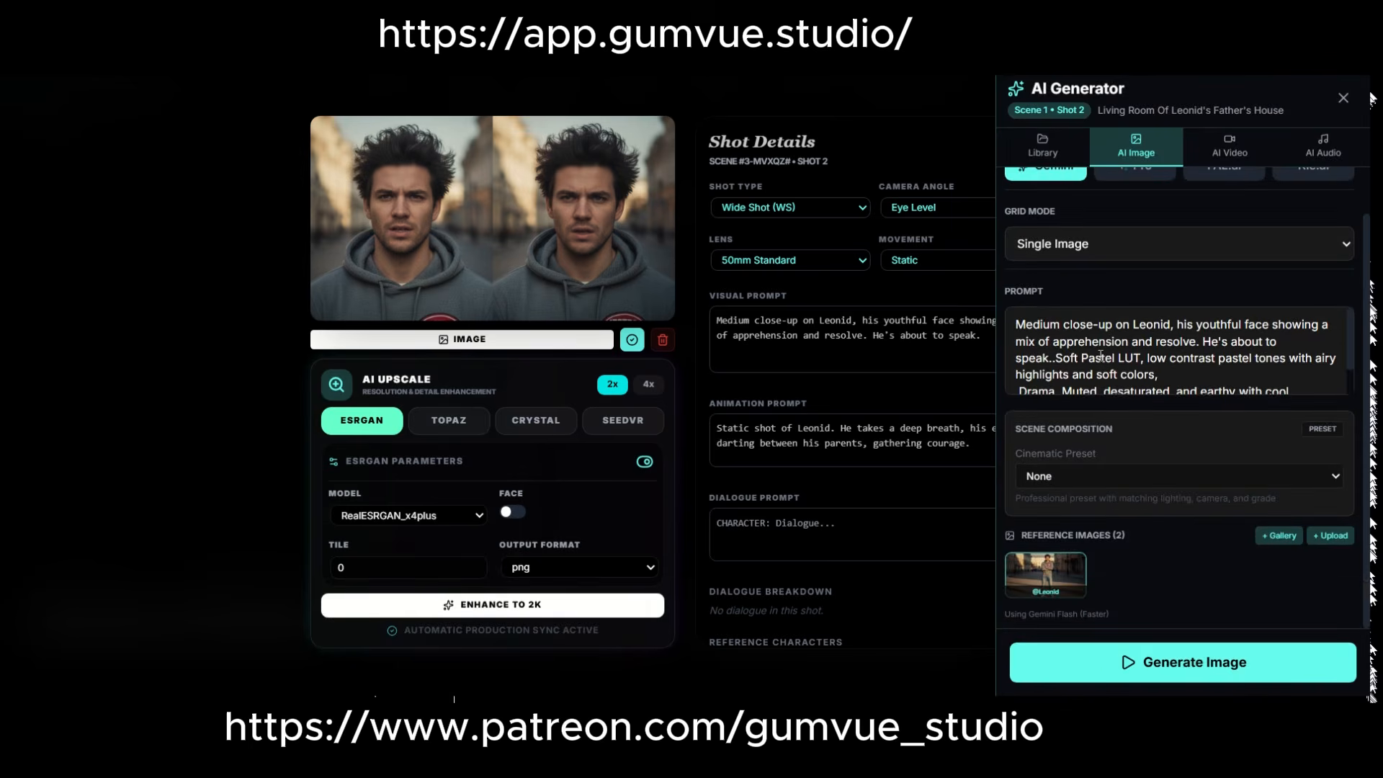